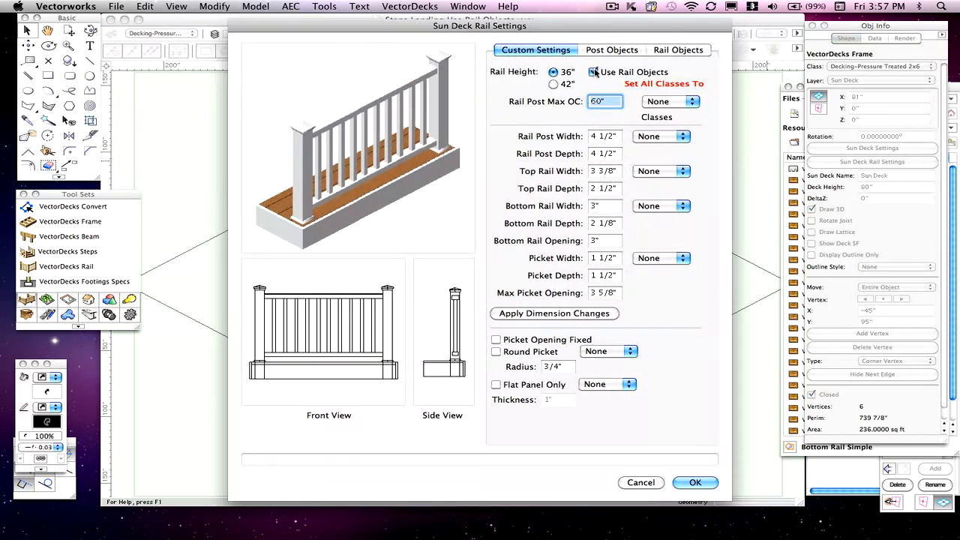
# - Accept the sun deck's rail settings with Use Rail Objects enabled, then inspect the deck frame and landing steps objects
pyautogui.click(695, 482)
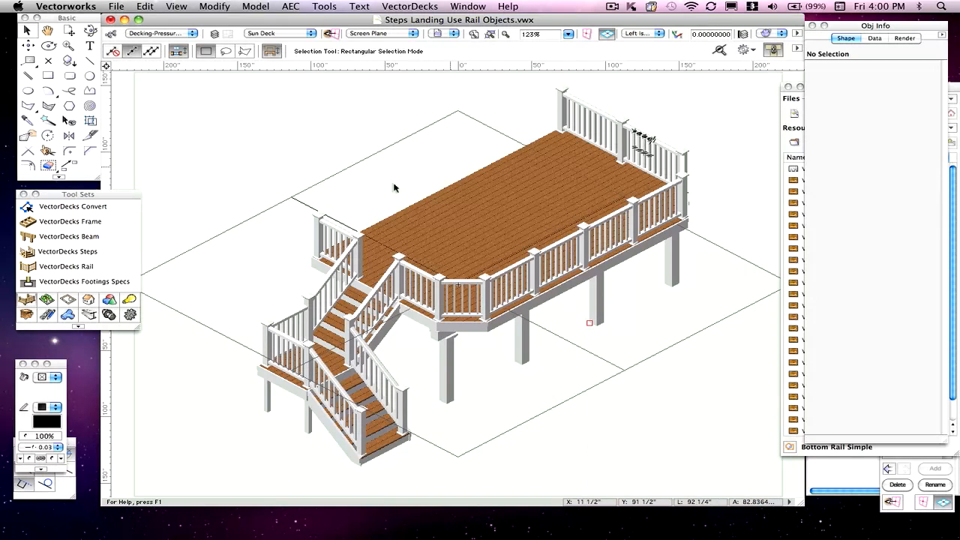
pyautogui.click(461, 181)
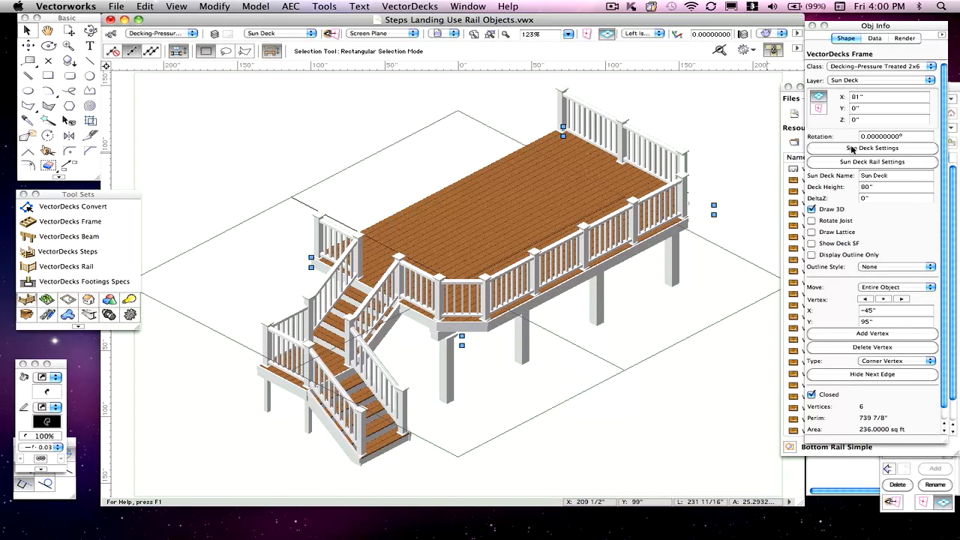
pyautogui.click(419, 168)
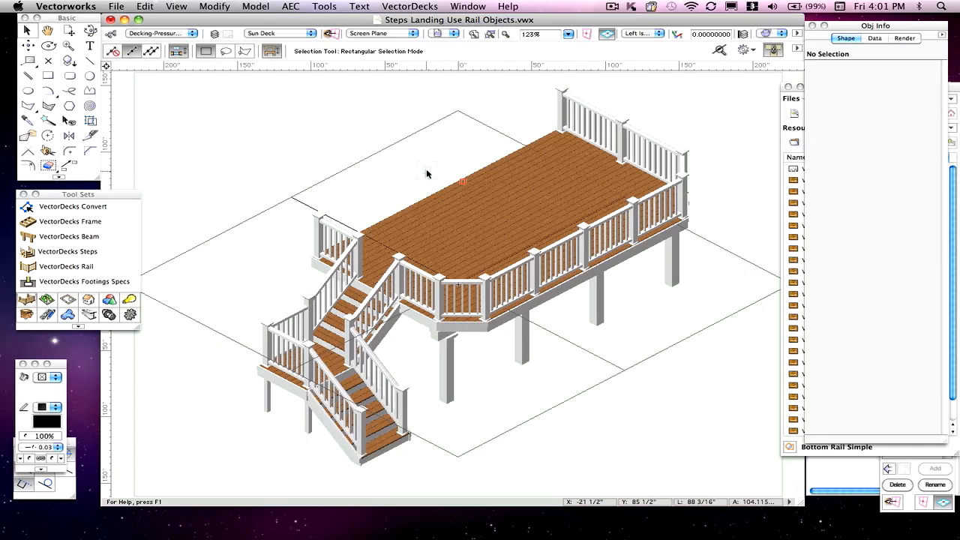
pyautogui.click(301, 308)
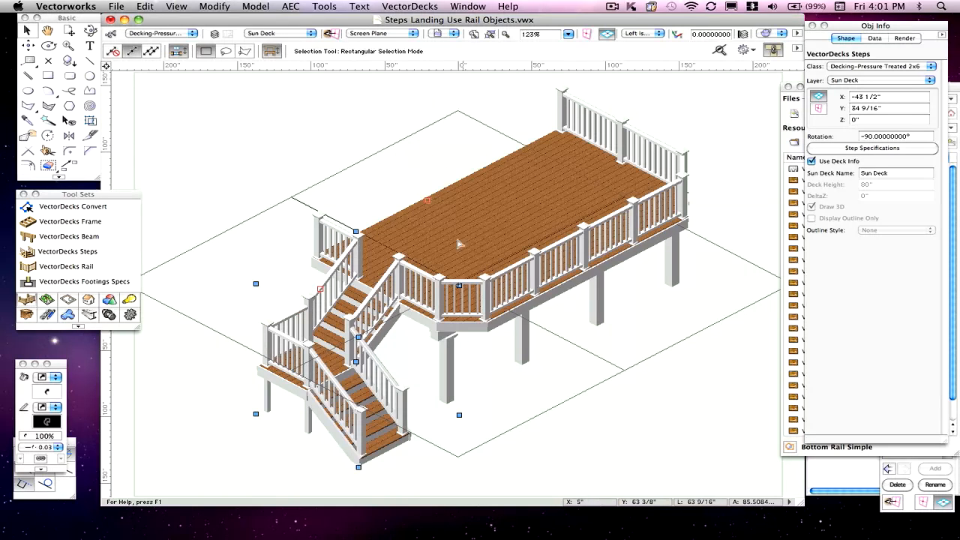
# - Open the sun deck frame's rail settings and review its custom settings, post objects and rail objects
pyautogui.click(409, 216)
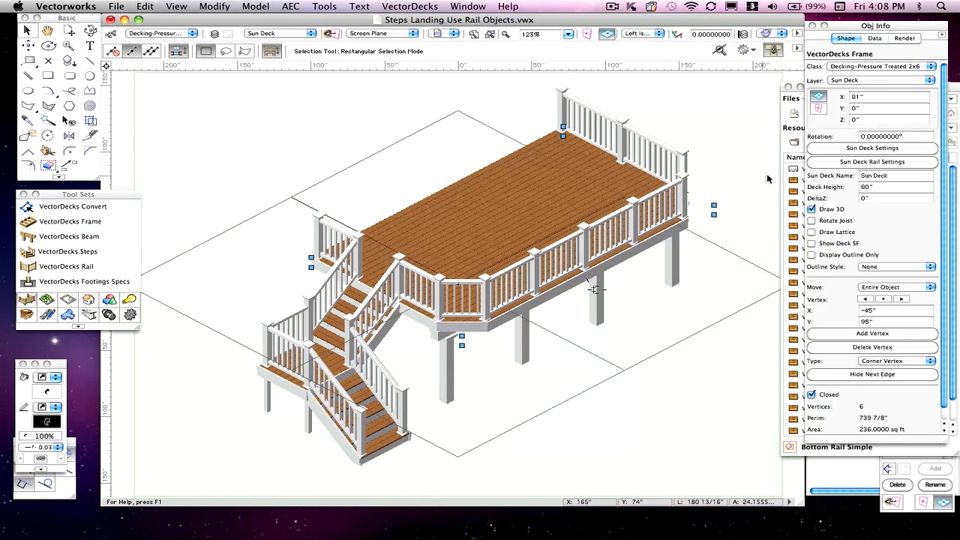
pyautogui.click(851, 163)
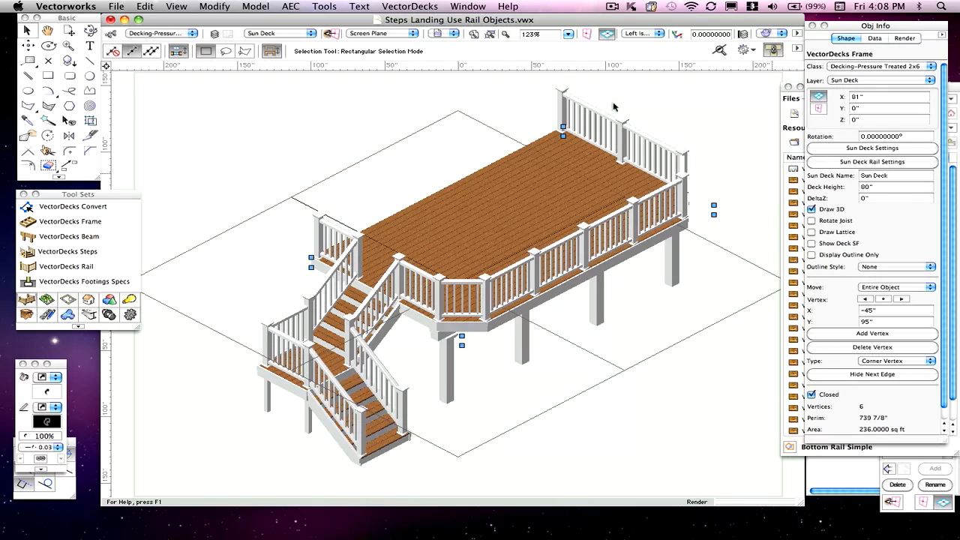
pyautogui.click(611, 49)
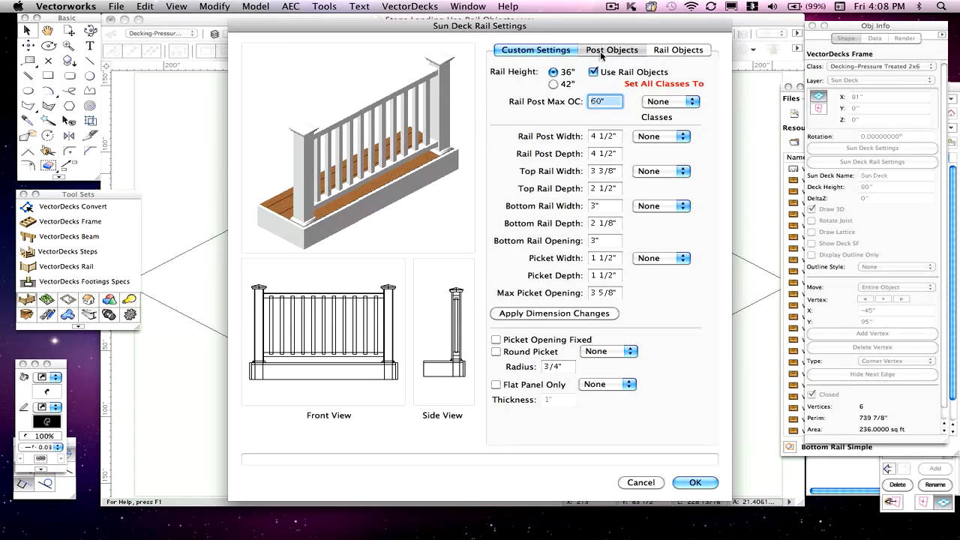
pyautogui.click(666, 50)
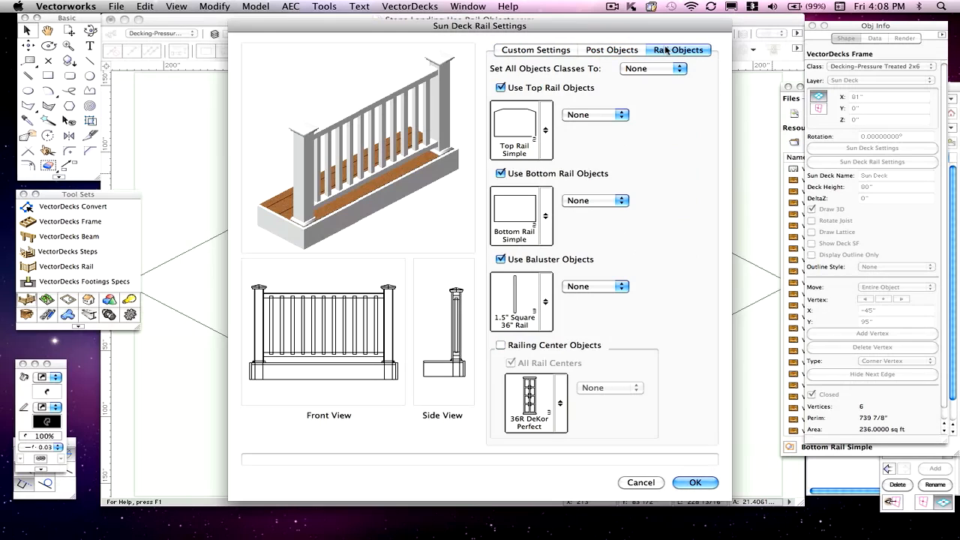
pyautogui.click(616, 50)
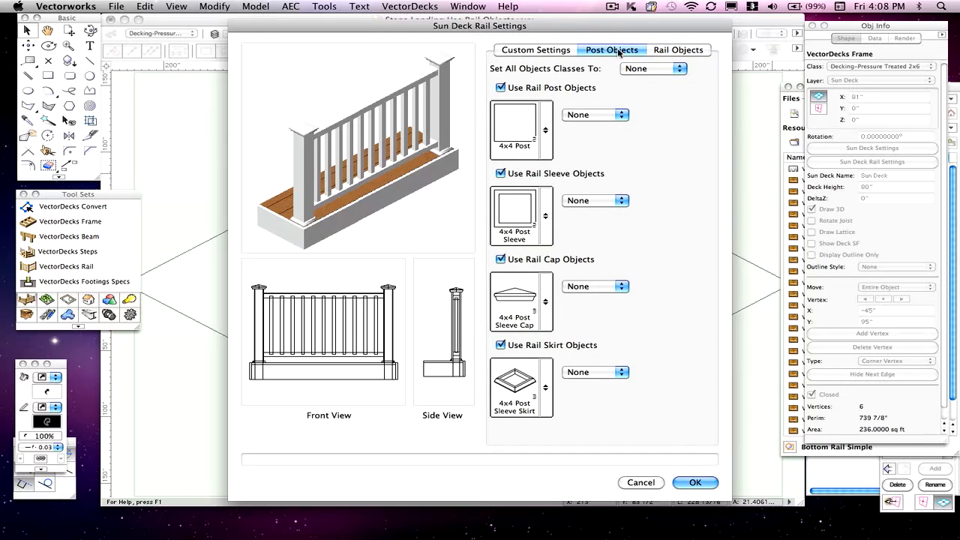
pyautogui.click(660, 50)
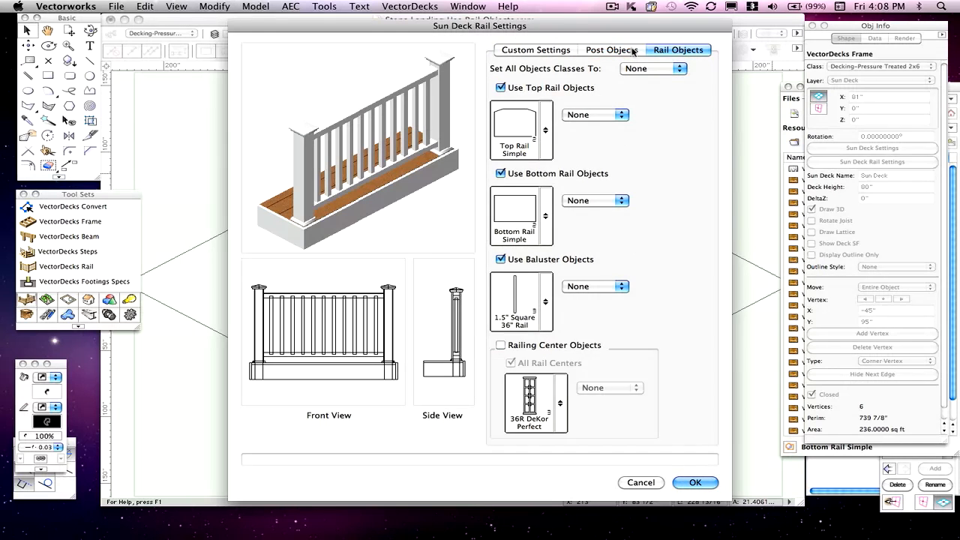
pyautogui.click(604, 50)
pyautogui.click(557, 52)
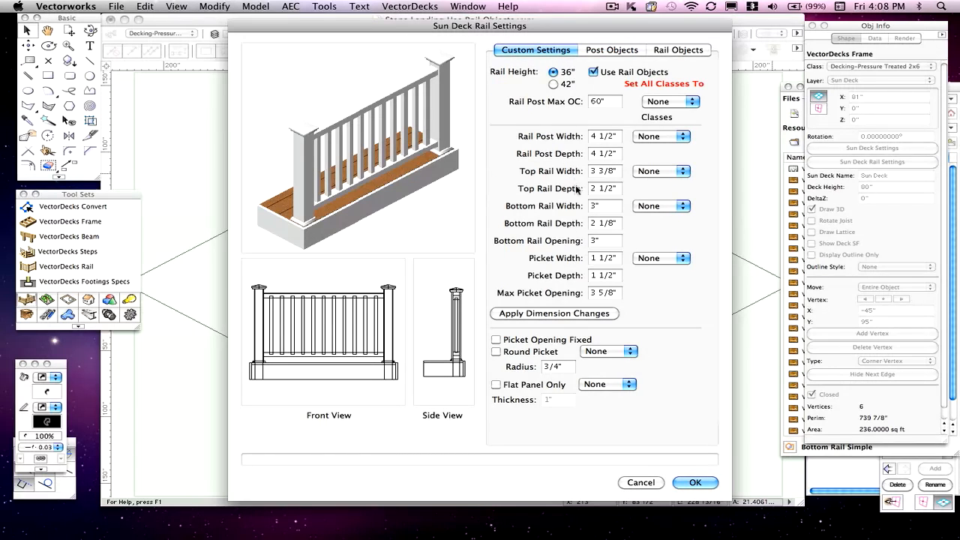
pyautogui.click(608, 51)
pyautogui.click(683, 50)
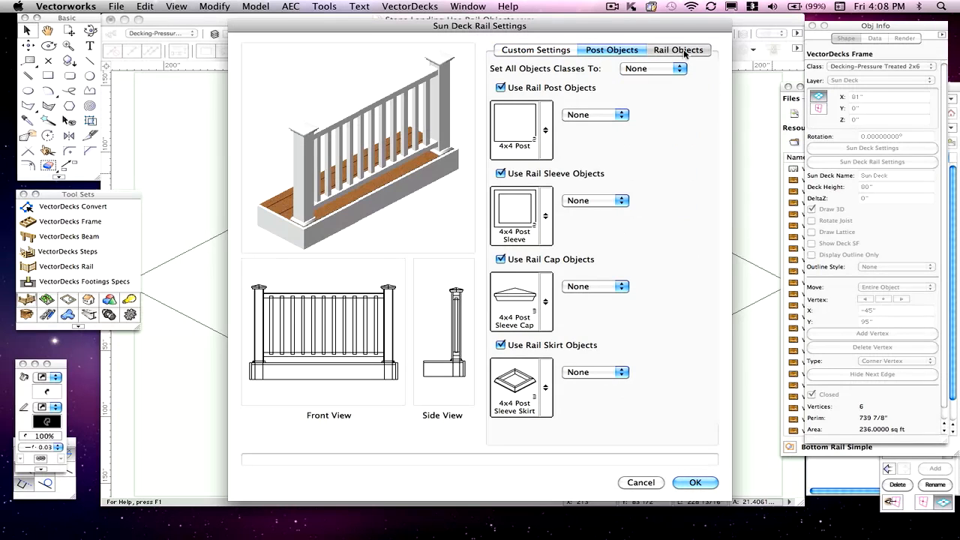
pyautogui.click(618, 50)
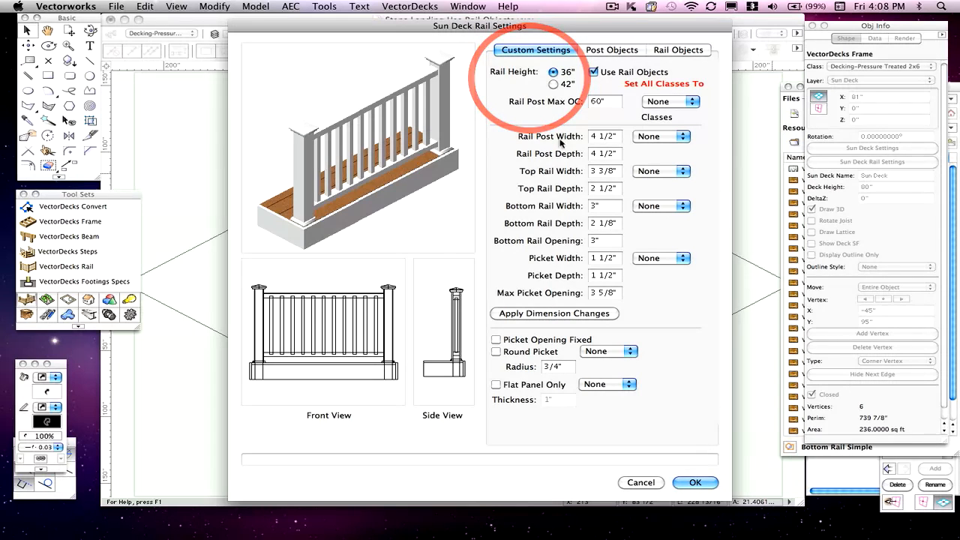
# - Set the sun deck's rail height to 42" and its baluster object to 1.5" Square 42" Rail
pyautogui.click(553, 84)
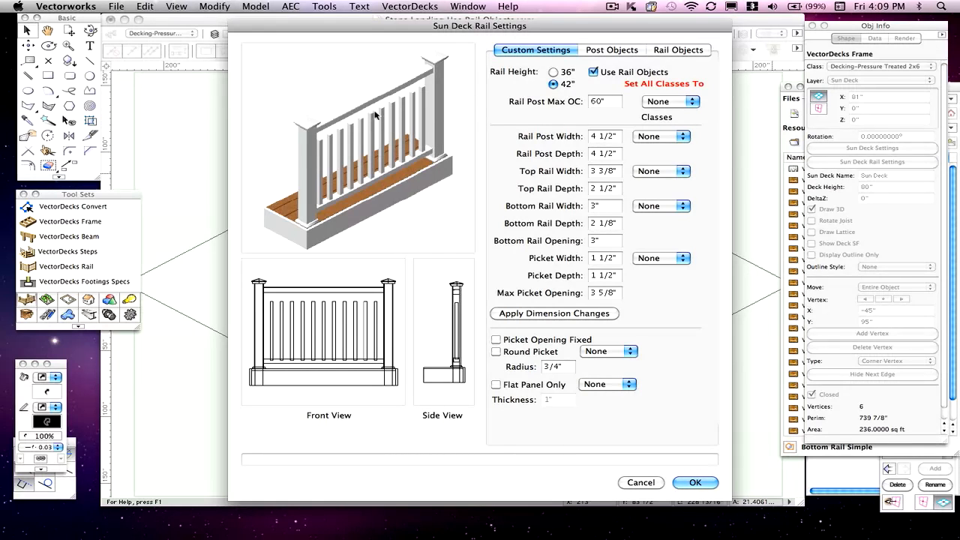
pyautogui.click(663, 50)
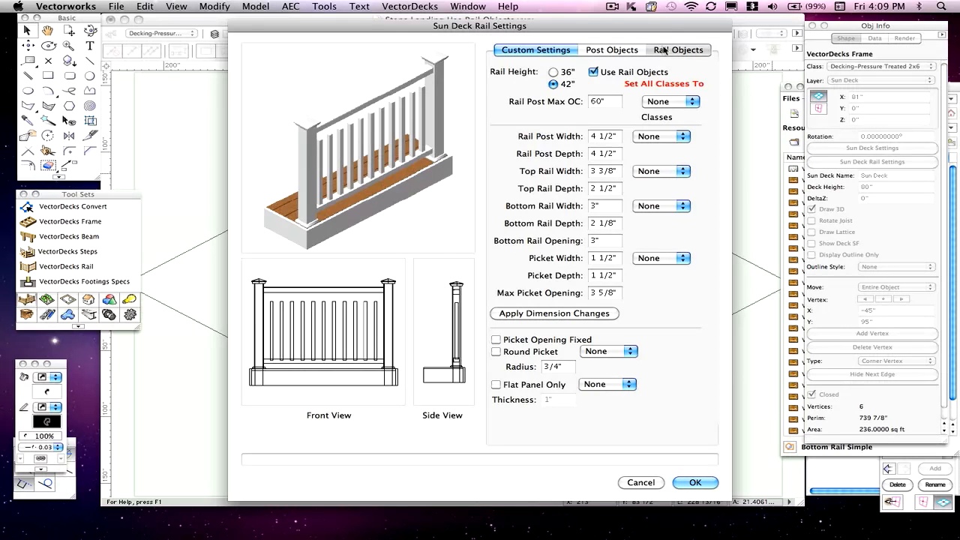
pyautogui.click(516, 300)
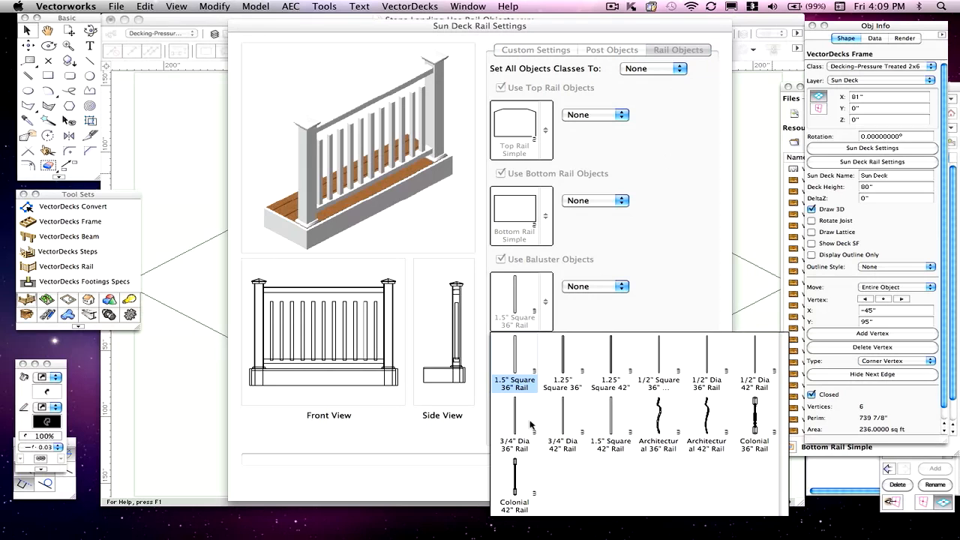
pyautogui.click(614, 422)
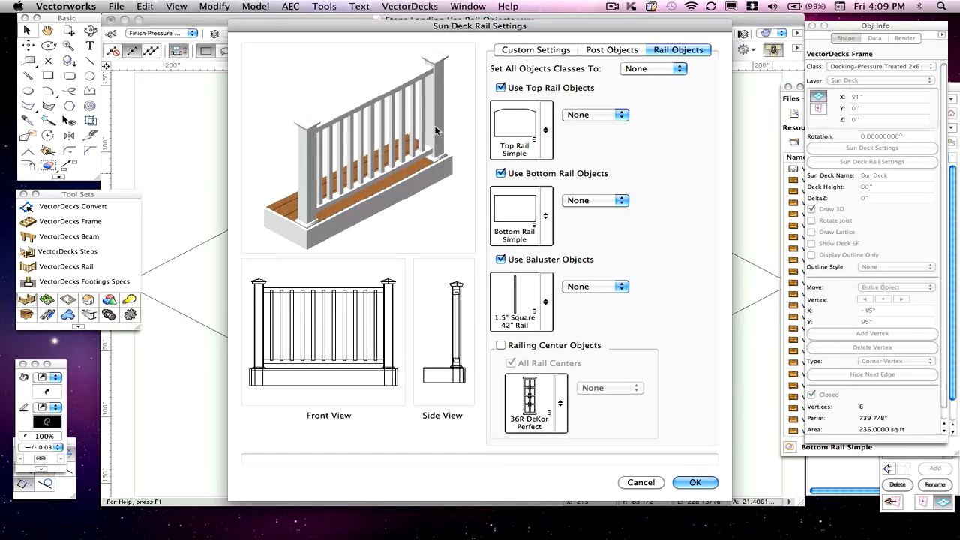
pyautogui.click(683, 484)
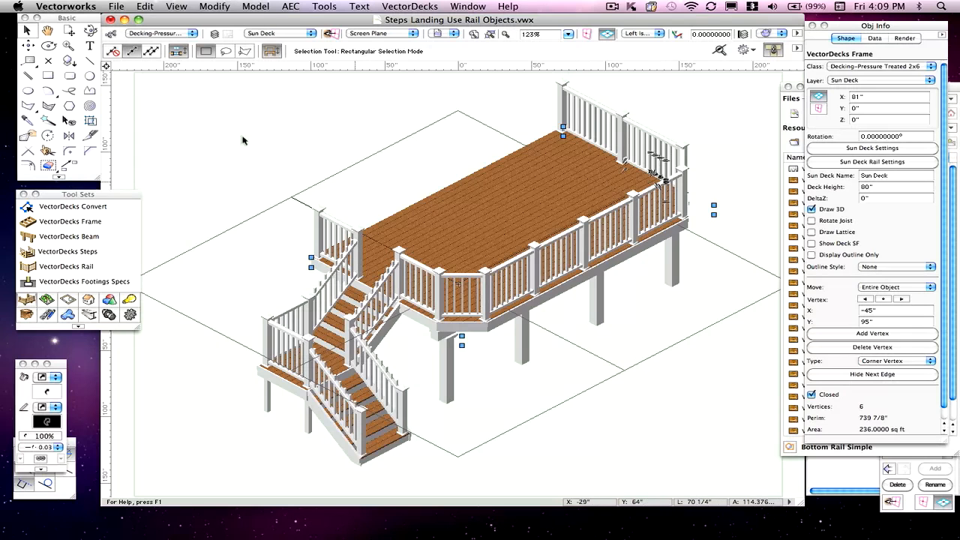
# - Examine the stair balusters up close and the properties of the rail and landing steps objects
pyautogui.click(68, 45)
pyautogui.moveTo(261, 227); pyautogui.dragTo(442, 461)
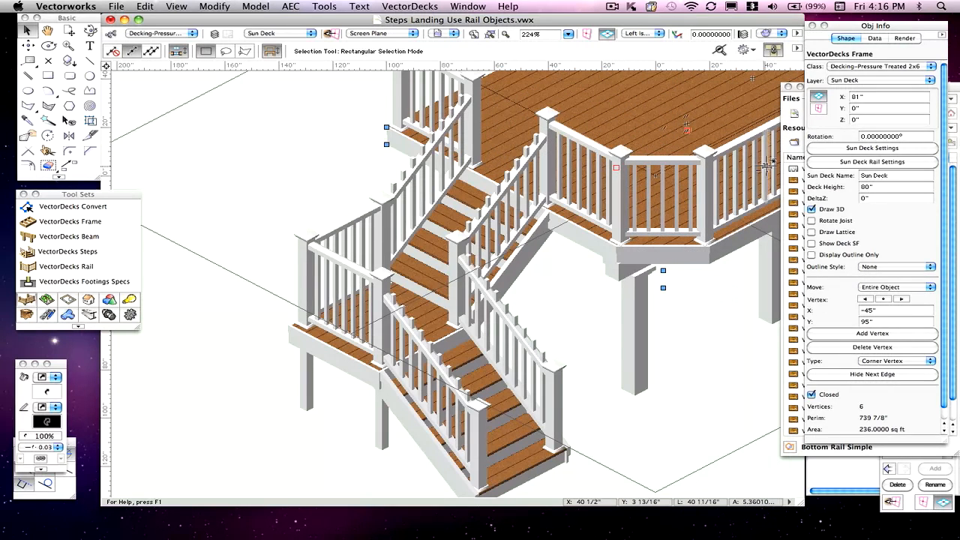
pyautogui.click(693, 192)
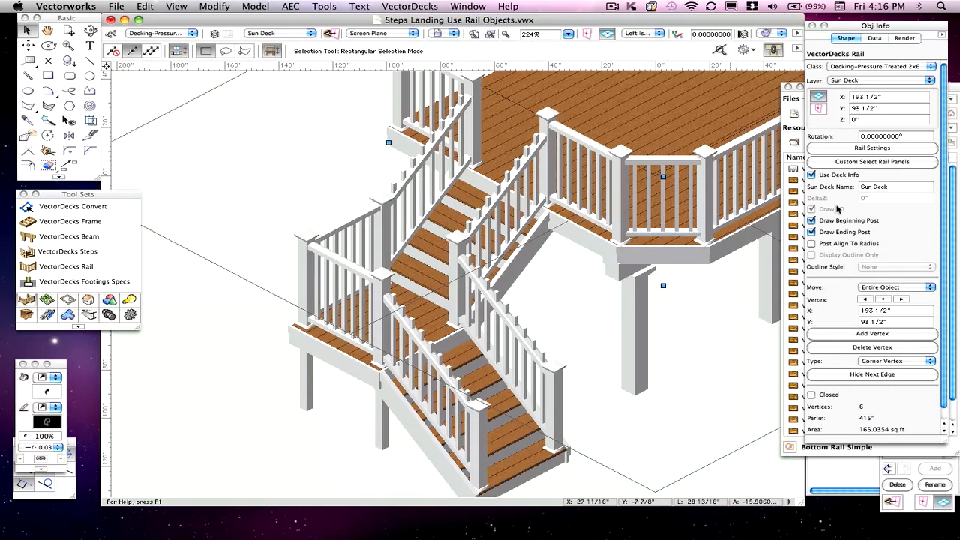
pyautogui.click(525, 334)
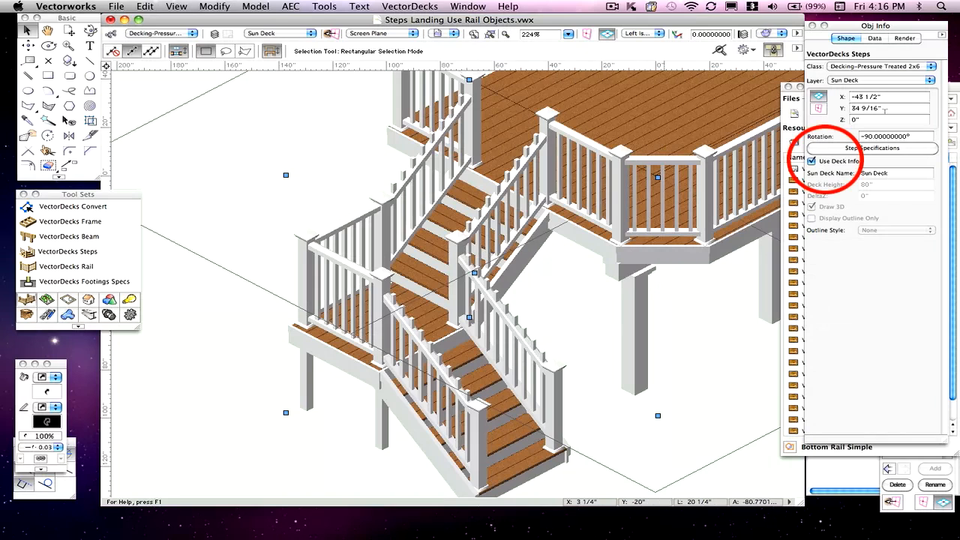
pyautogui.click(712, 330)
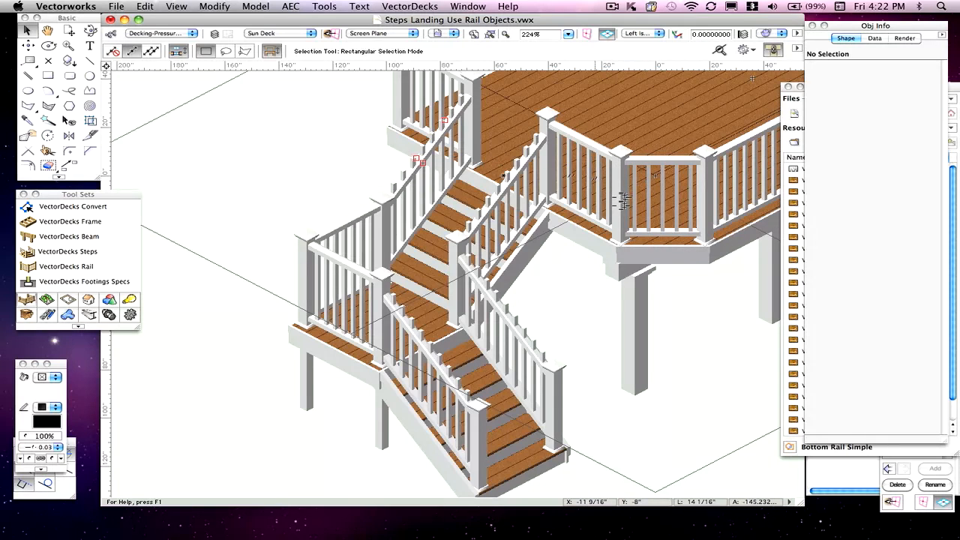
# - Set the landing steps' hand rail height to 40 1/2" in the step specifications and apply it
pyautogui.click(435, 99)
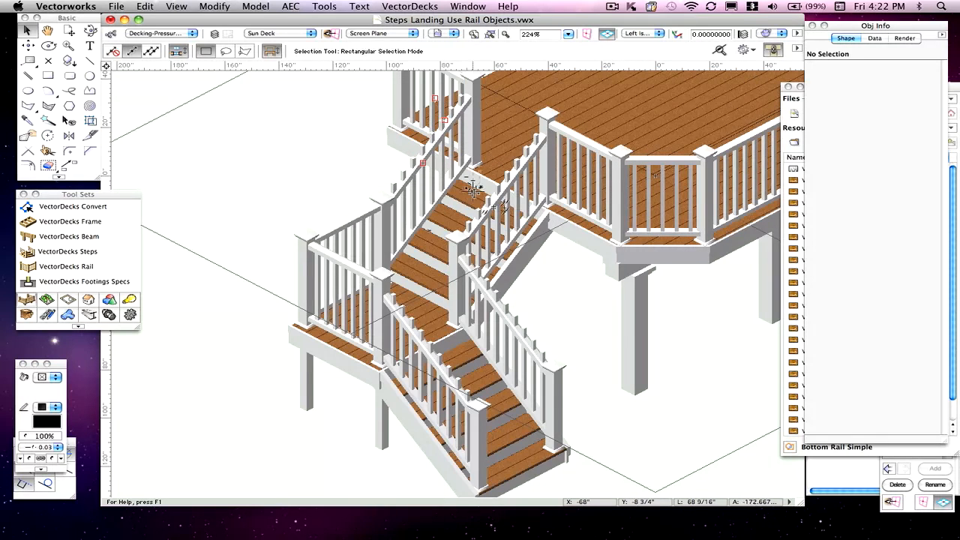
pyautogui.click(479, 229)
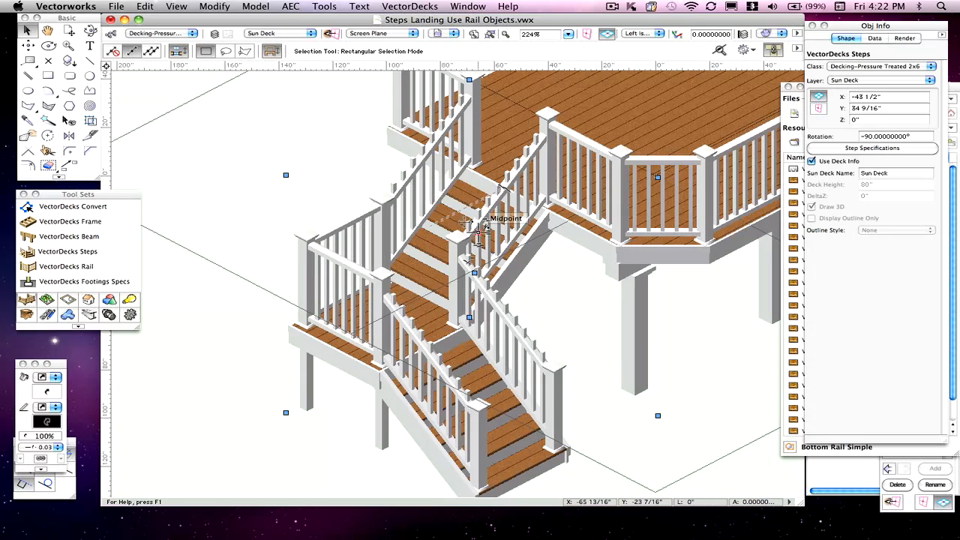
pyautogui.click(878, 149)
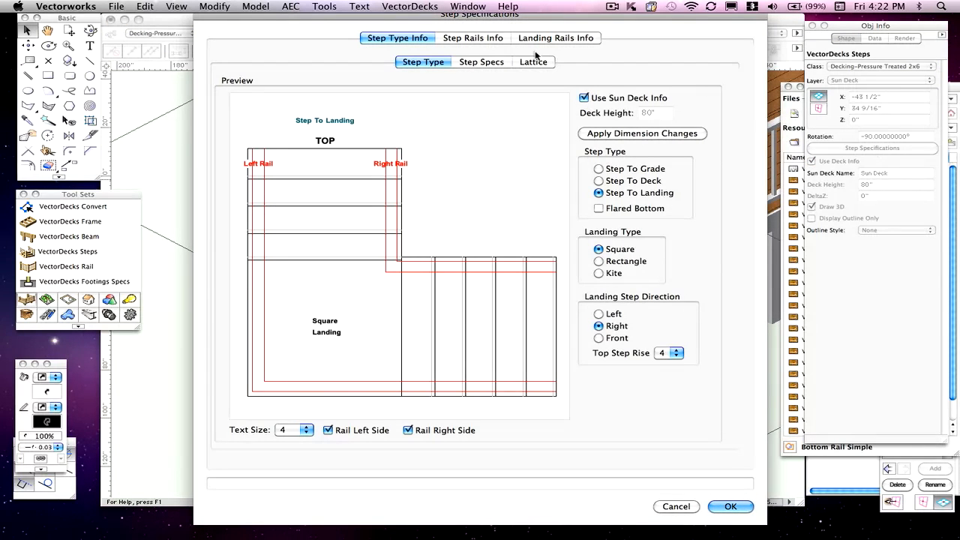
pyautogui.click(477, 63)
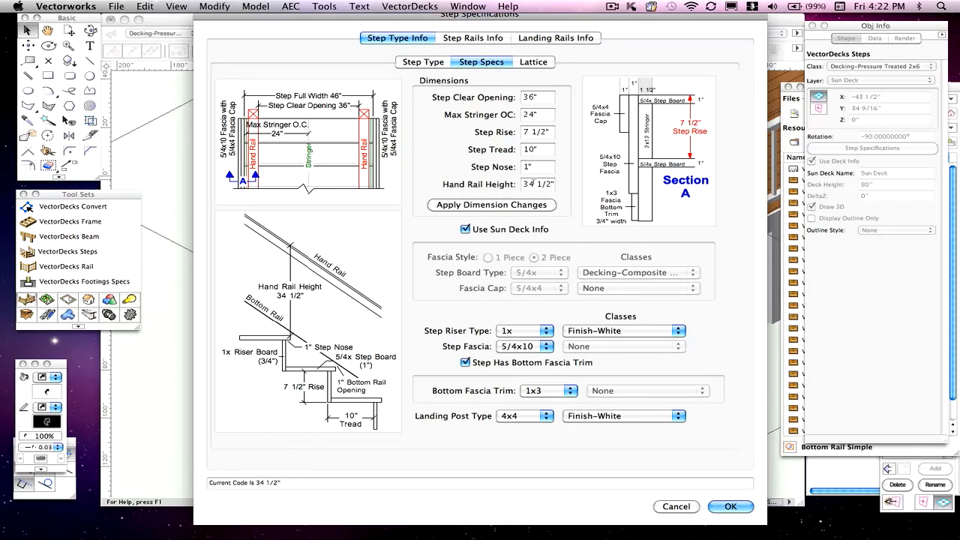
pyautogui.doubleClick(530, 184)
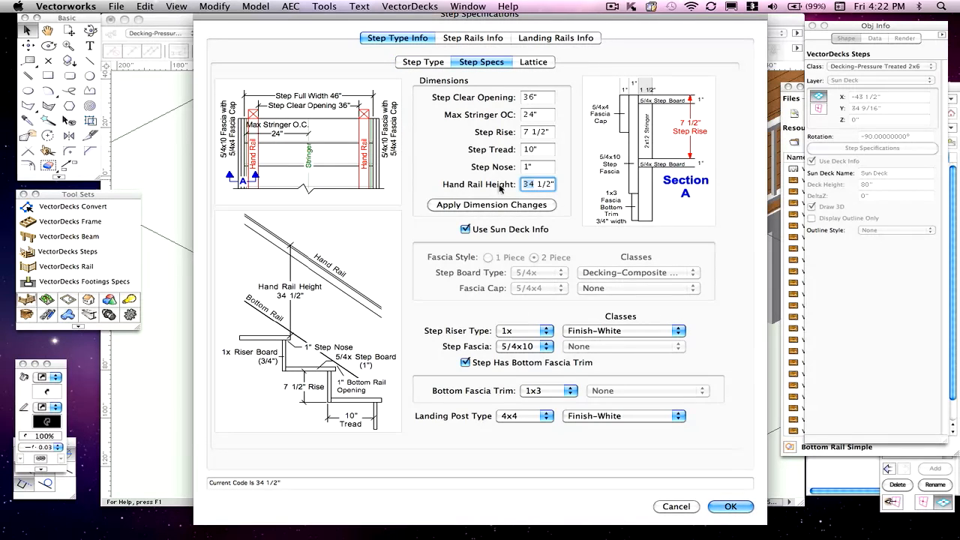
pyautogui.write('40')
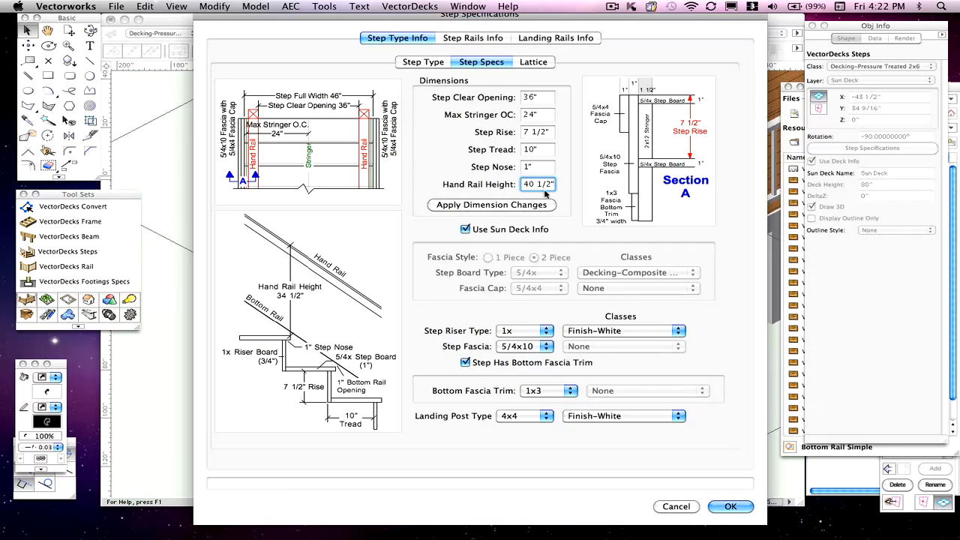
pyautogui.click(487, 207)
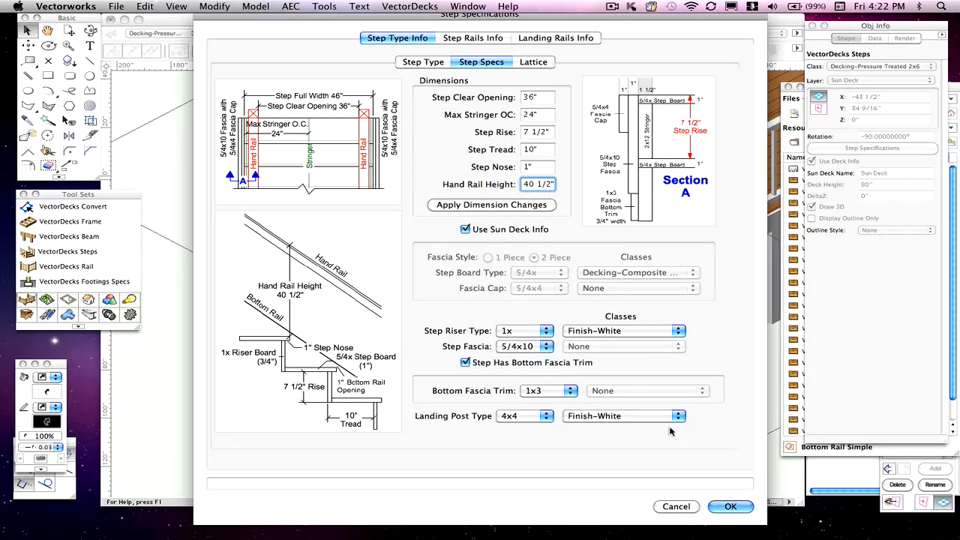
pyautogui.click(729, 506)
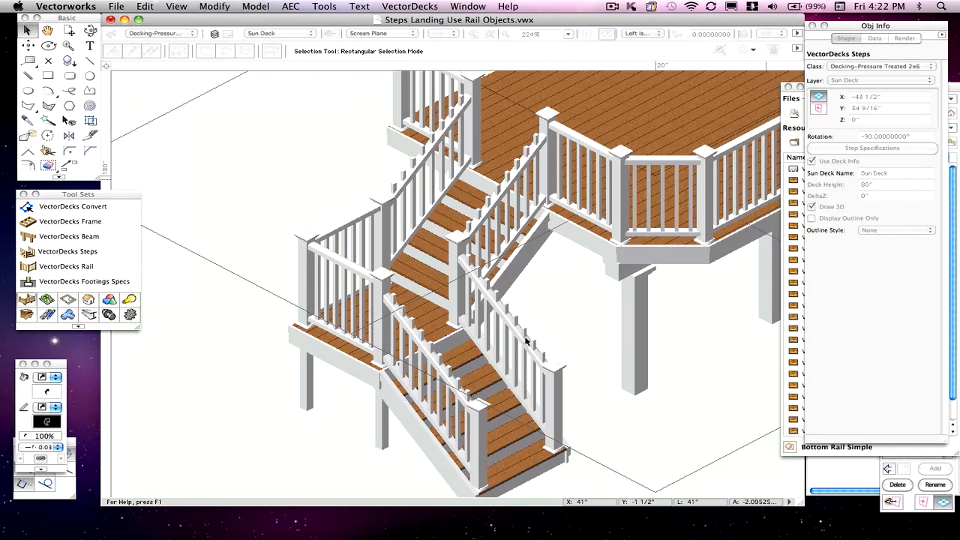
pyautogui.click(536, 237)
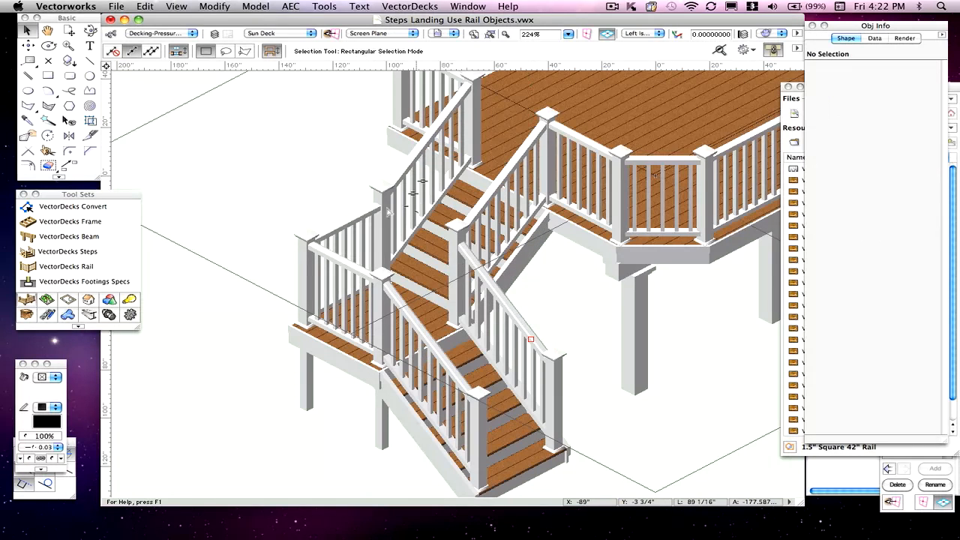
# - Inspect the rebuilt stair and landing railing together with the adjoining deck frame
pyautogui.scroll(-2, 577, 272)
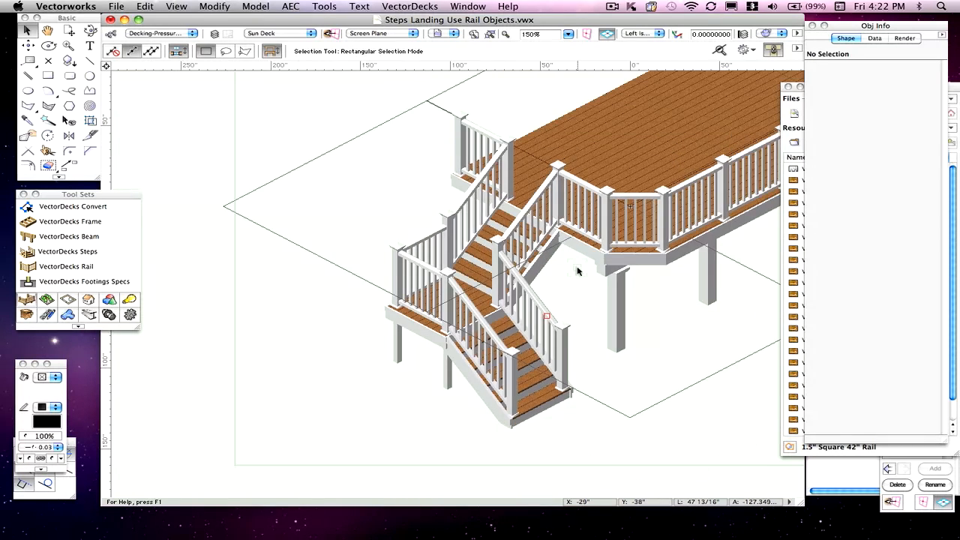
pyautogui.scroll(2, 502, 233)
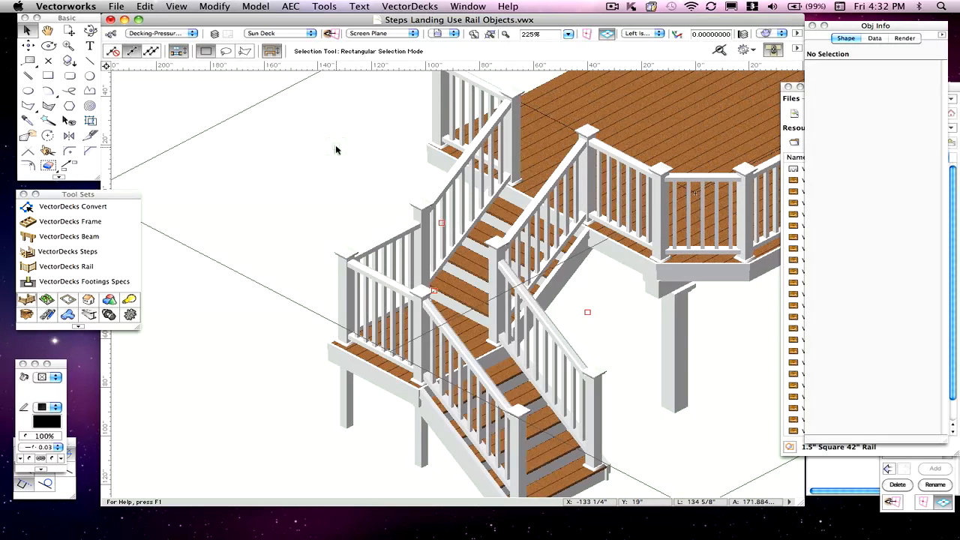
pyautogui.click(546, 89)
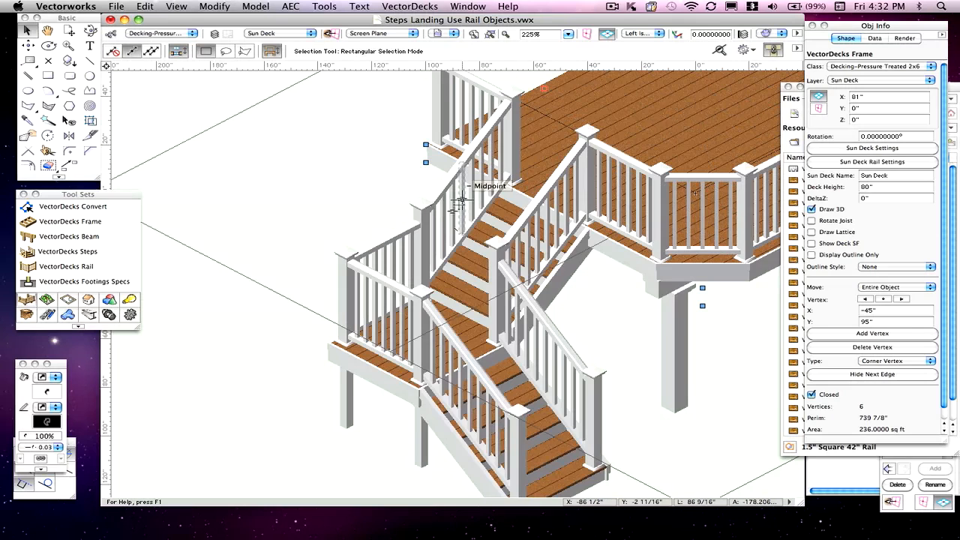
pyautogui.click(335, 190)
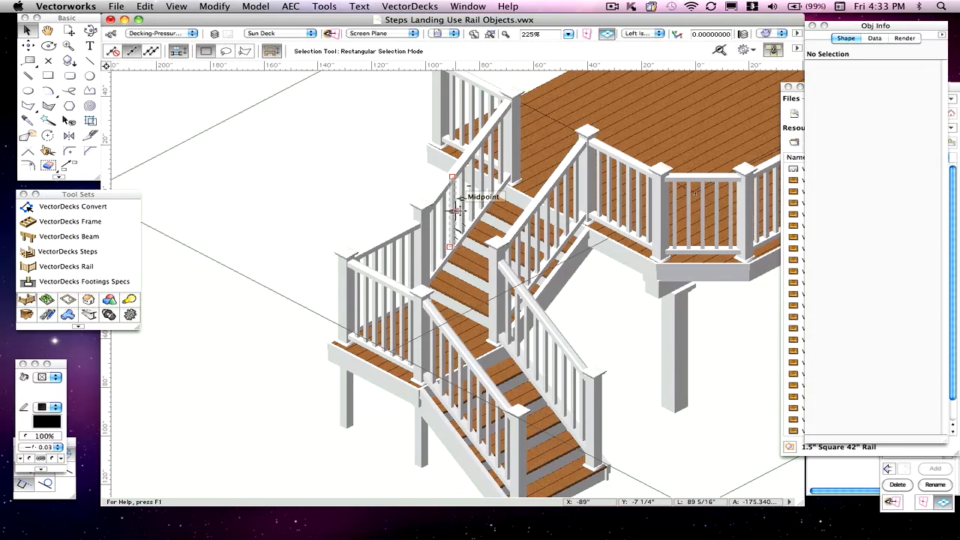
# - Change the sun deck's baluster object to Architectural 42" Rail in its rail settings
pyautogui.scroll(-1, 405, 135)
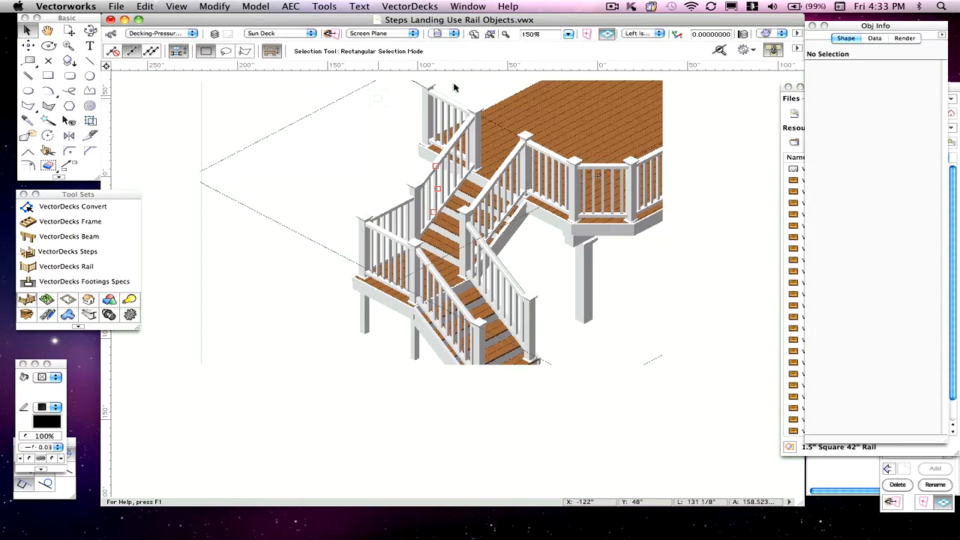
pyautogui.click(529, 90)
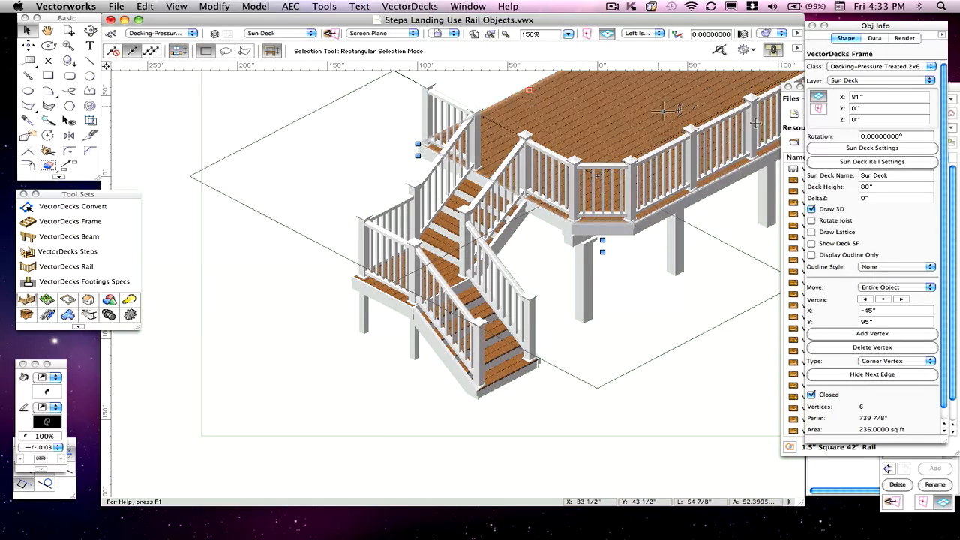
pyautogui.click(862, 162)
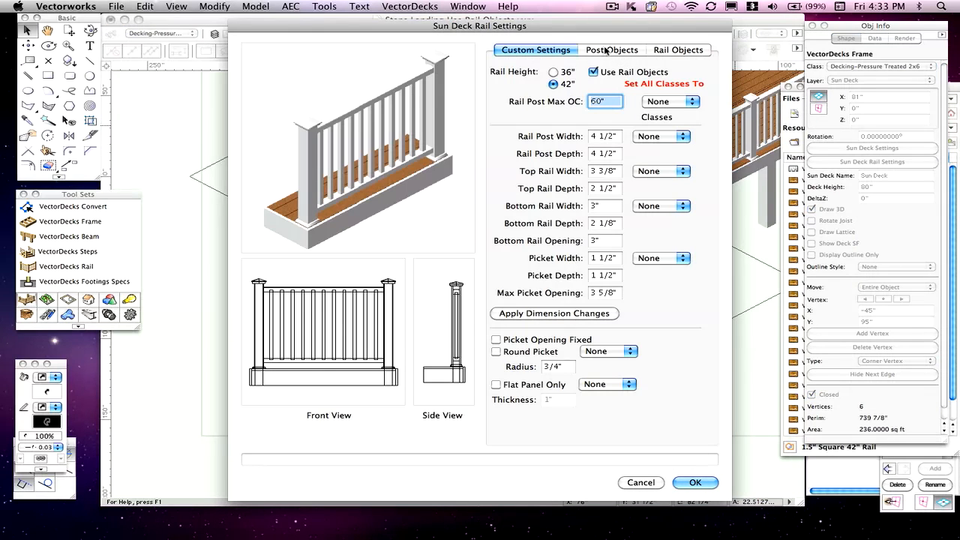
pyautogui.click(671, 50)
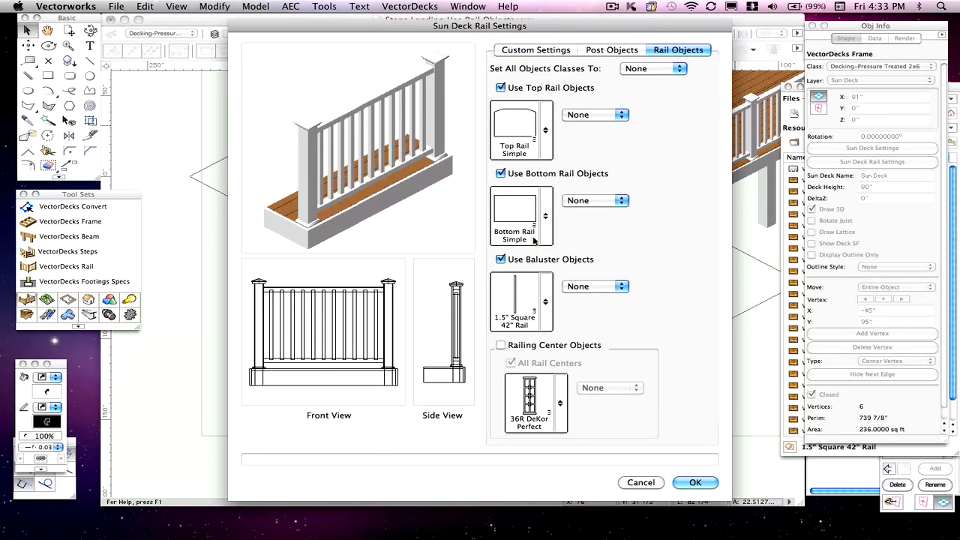
pyautogui.click(518, 299)
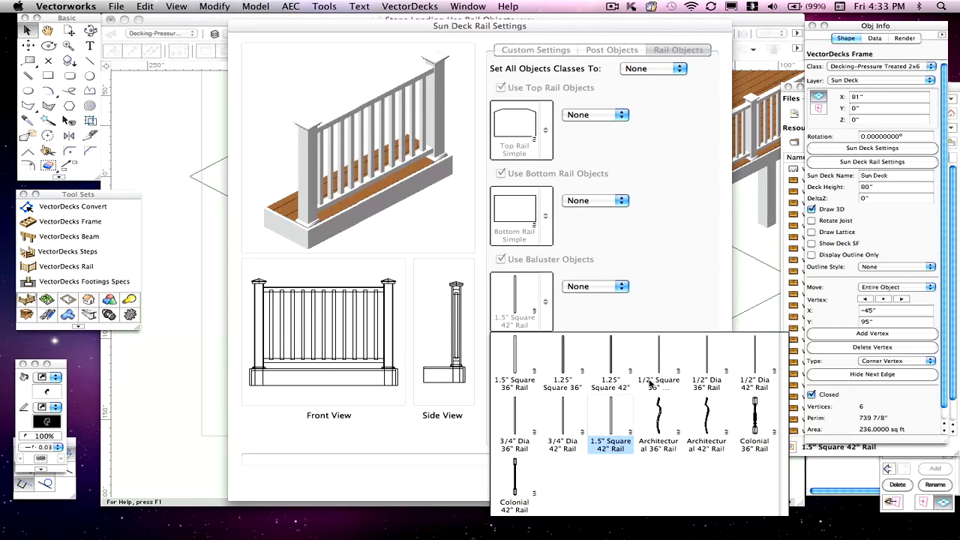
pyautogui.click(660, 420)
pyautogui.click(520, 307)
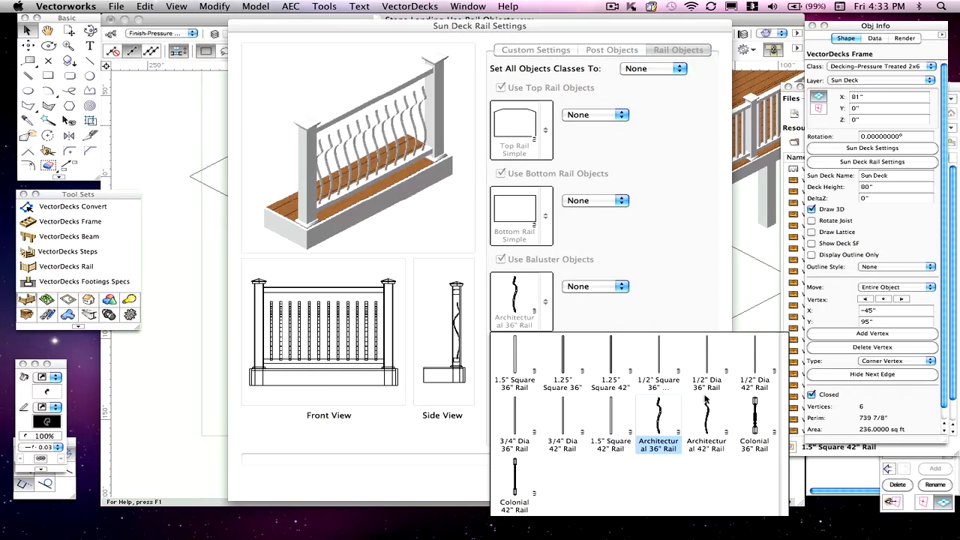
pyautogui.click(706, 421)
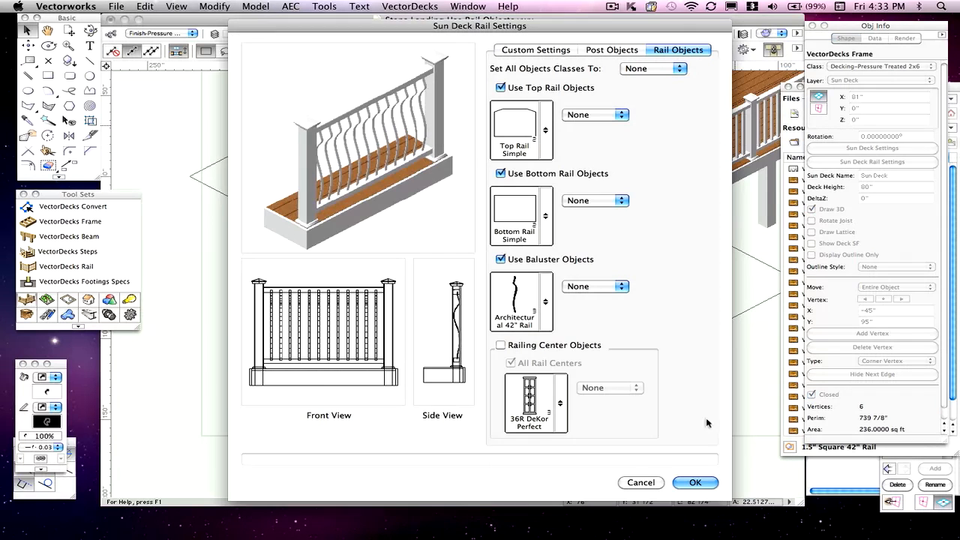
# - Assign a Finish class to the sun deck's baluster objects, check the post objects and apply the rail settings
pyautogui.click(582, 287)
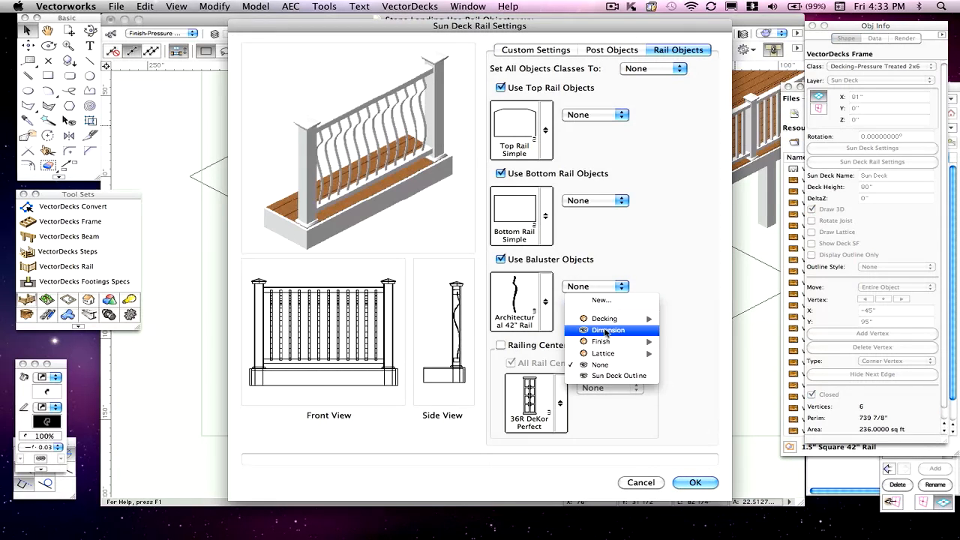
pyautogui.moveTo(606, 341)
pyautogui.click(694, 340)
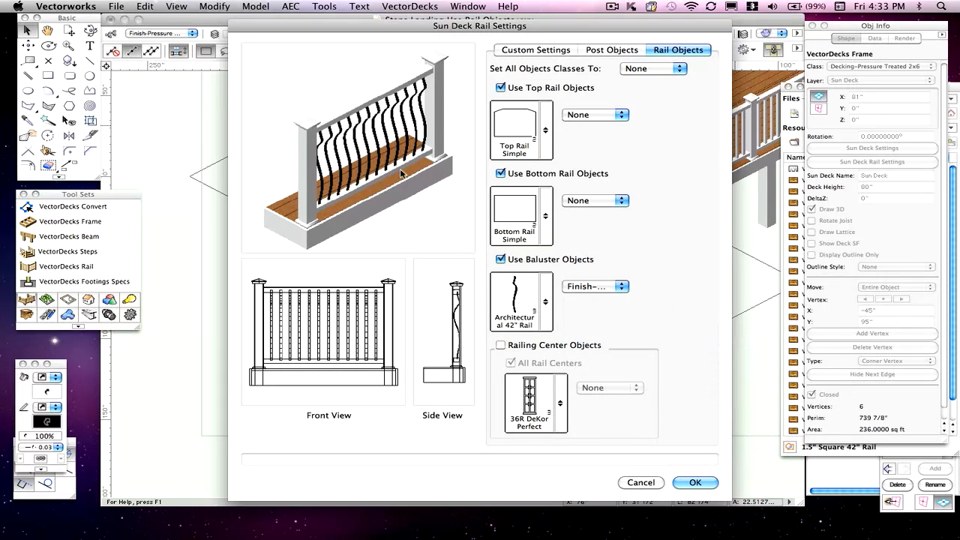
pyautogui.click(537, 49)
pyautogui.click(615, 50)
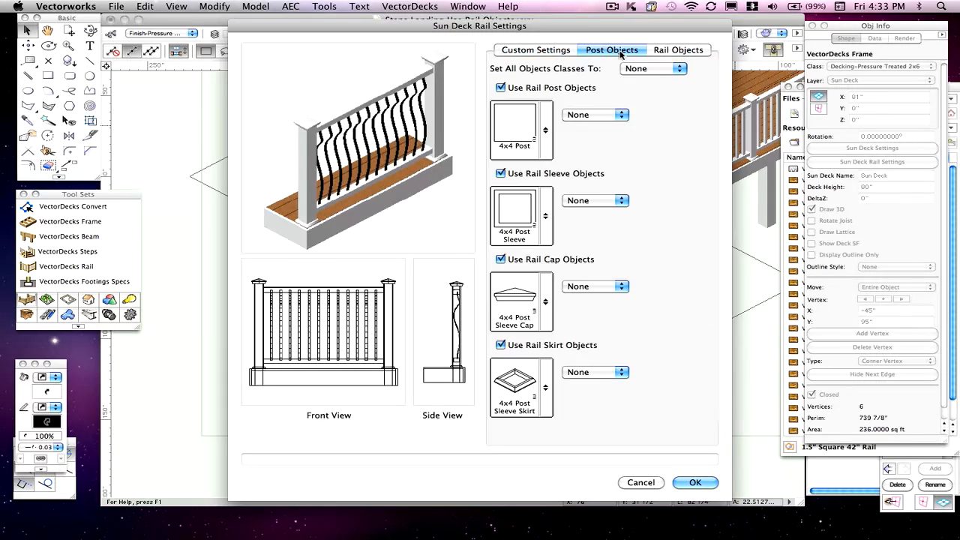
pyautogui.click(695, 482)
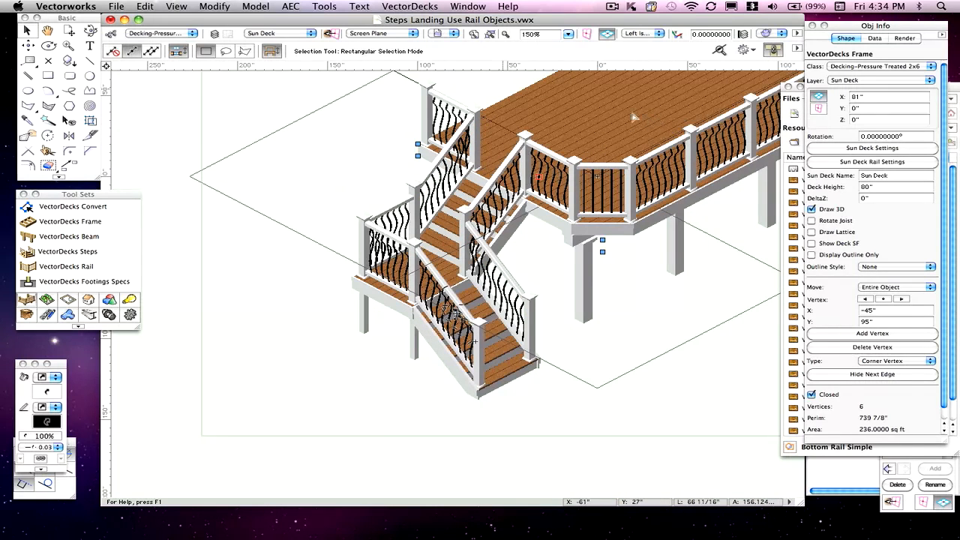
# - Turn off Use Deck Info for the landing steps and review the step and landing rail settings in their specifications
pyautogui.click(453, 248)
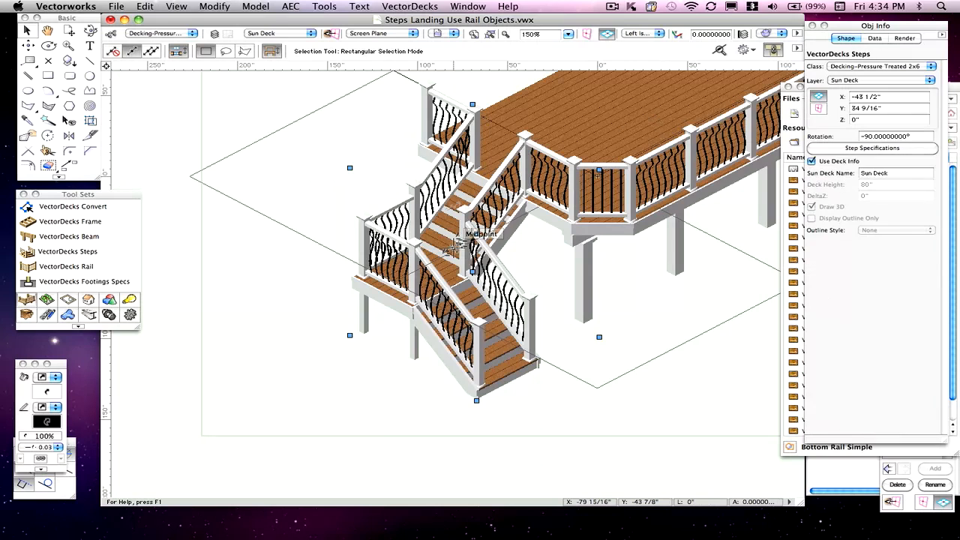
pyautogui.click(812, 162)
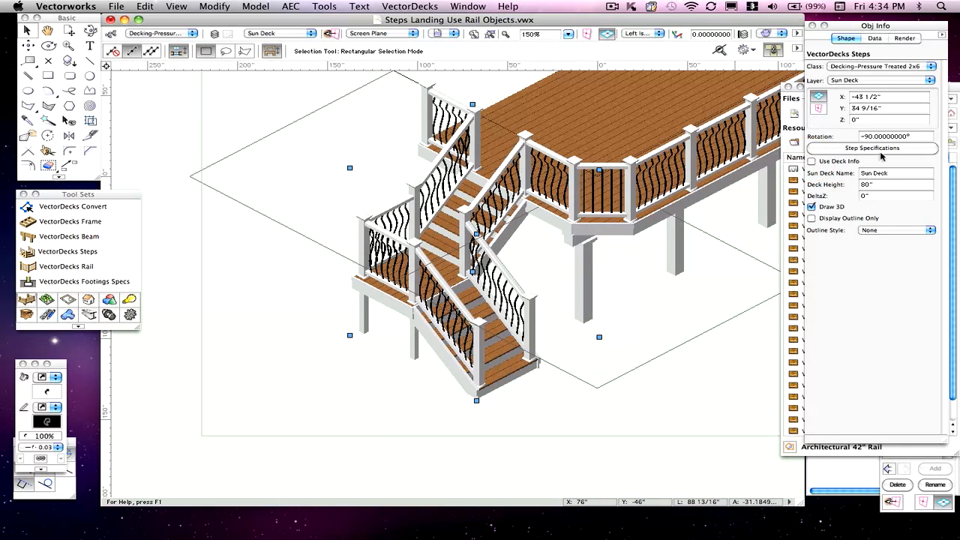
pyautogui.click(872, 150)
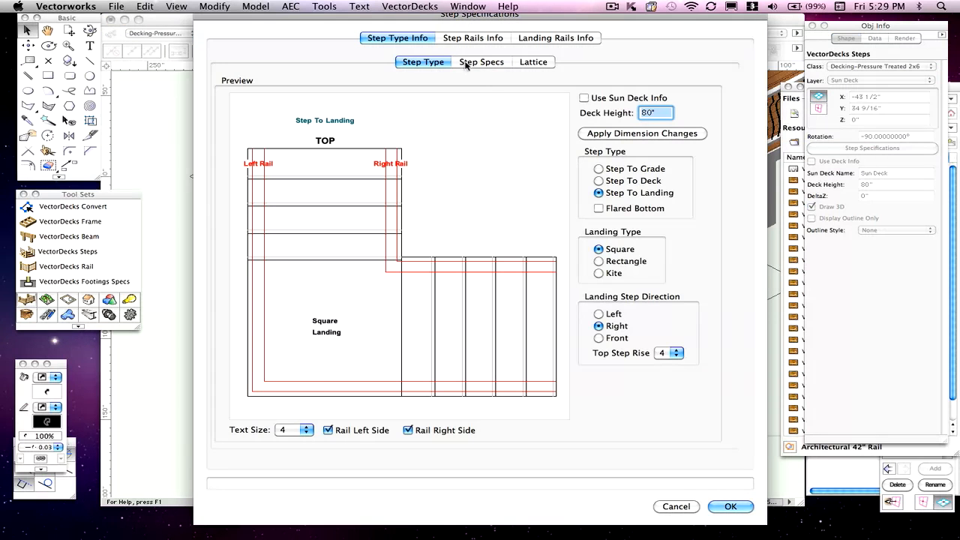
pyautogui.click(460, 39)
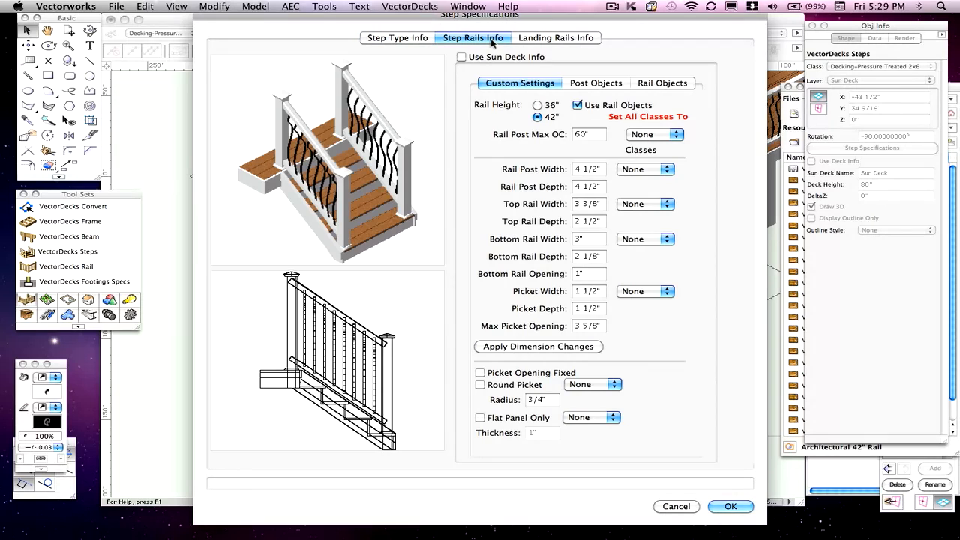
pyautogui.click(553, 39)
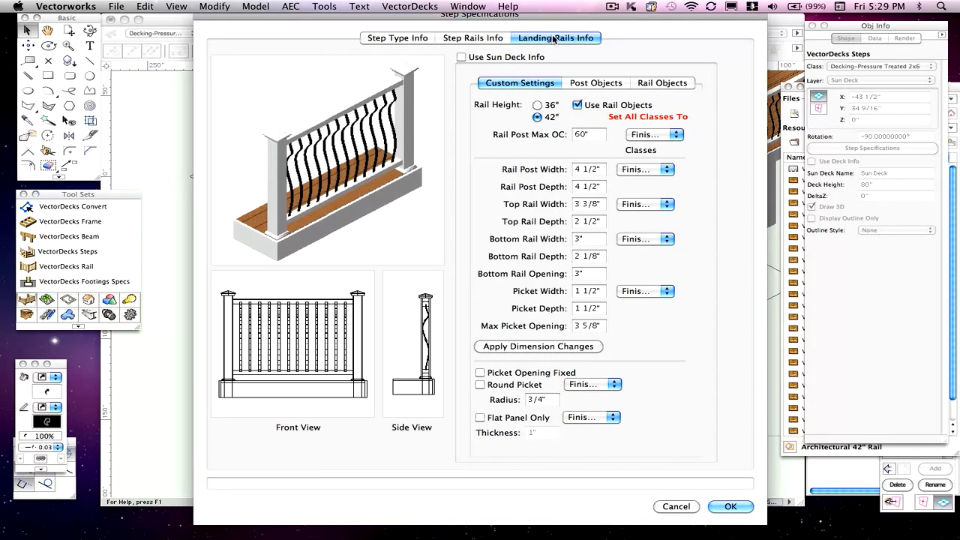
pyautogui.click(477, 39)
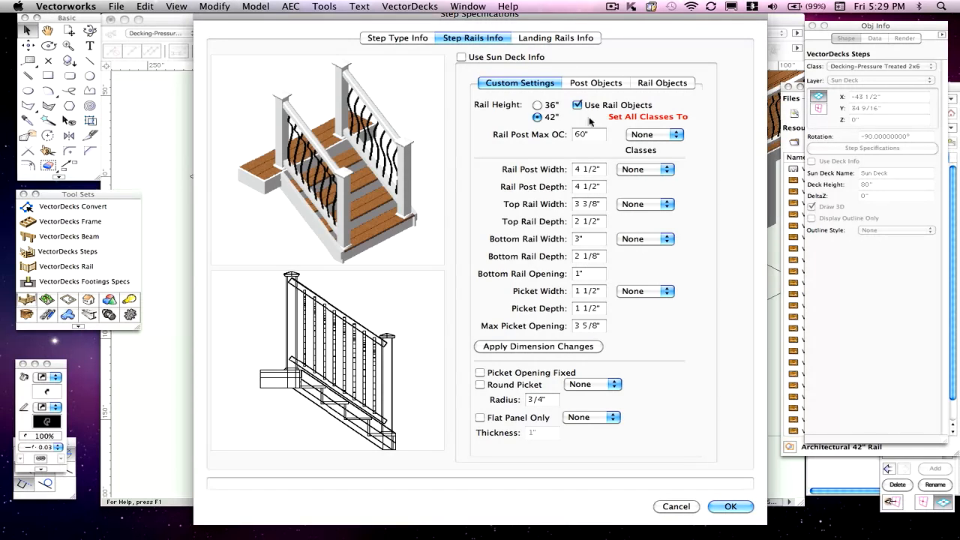
# - Set the step rails' height to 36" and their baluster object to Architectural 36" Rail
pyautogui.click(537, 106)
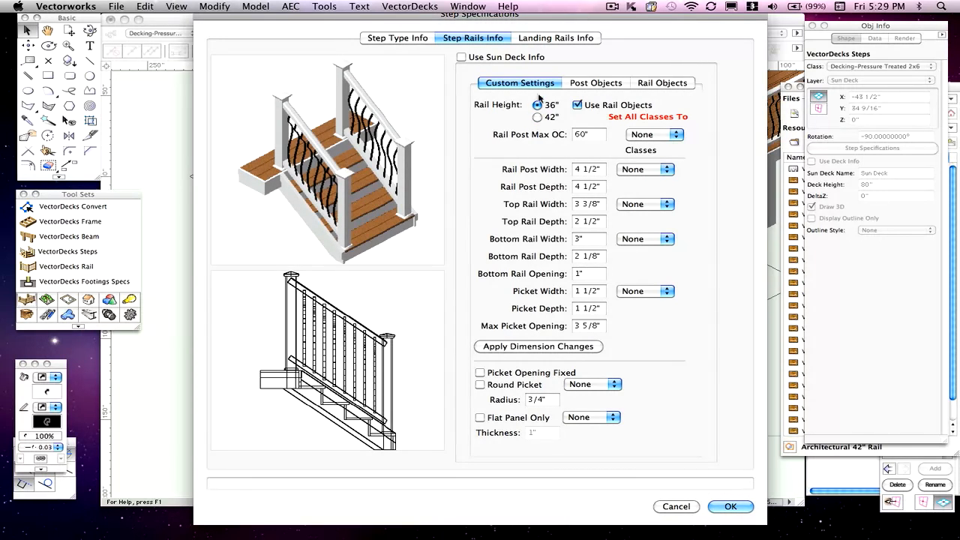
pyautogui.click(658, 84)
pyautogui.click(508, 329)
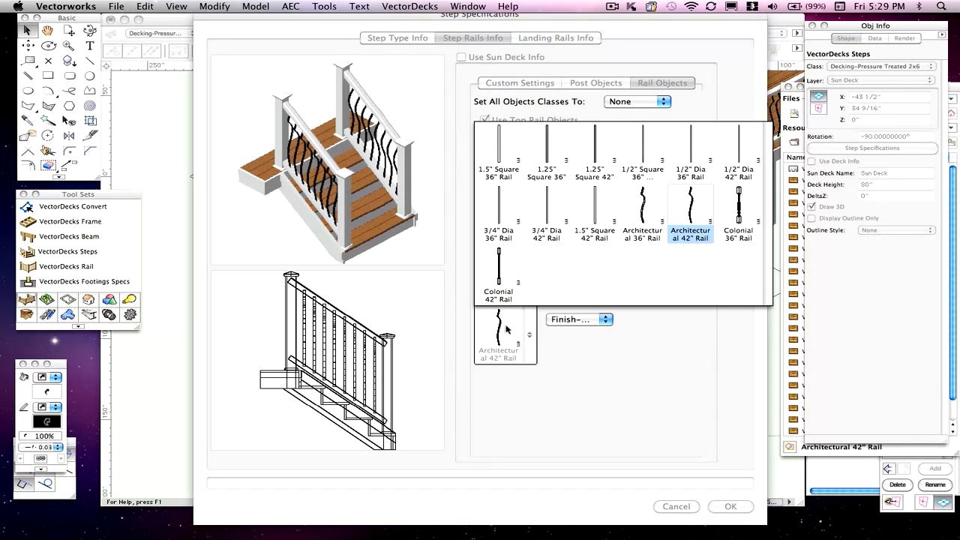
pyautogui.click(643, 216)
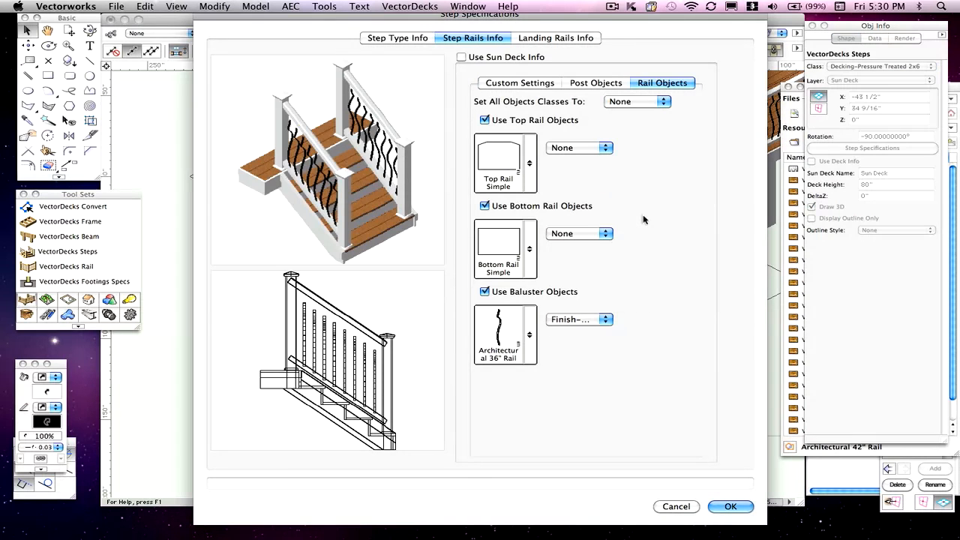
# - Try the 36" height on the landing rails and return it to 42"
pyautogui.click(557, 38)
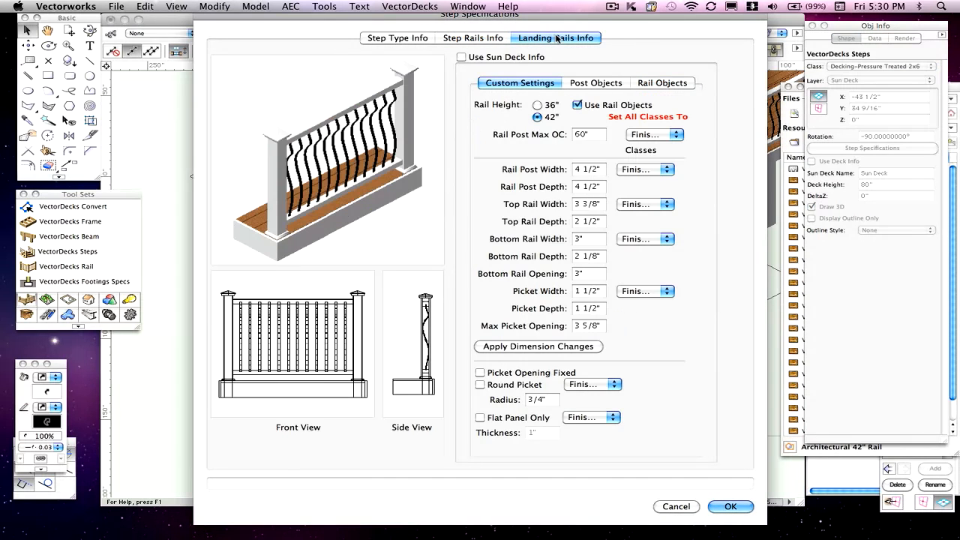
pyautogui.click(538, 105)
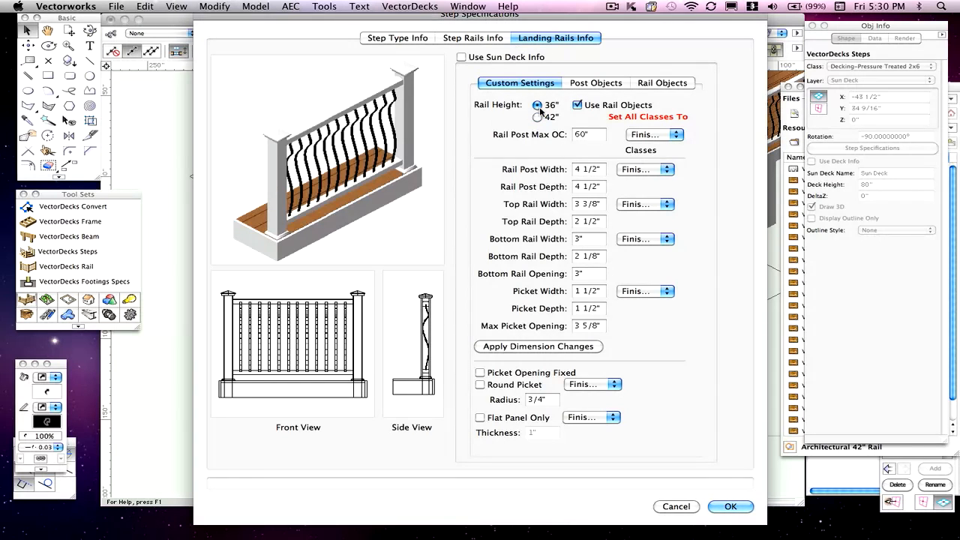
pyautogui.click(538, 118)
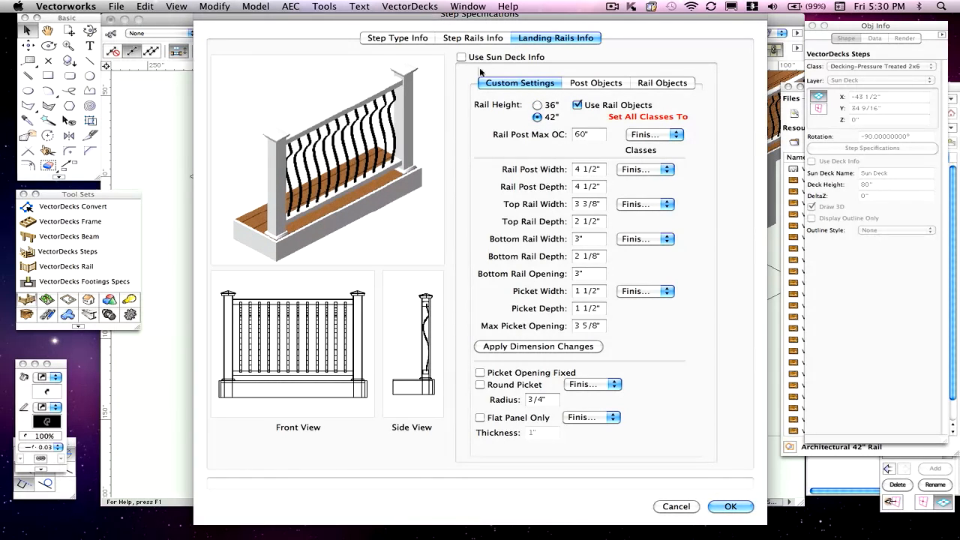
# - Set the steps' hand rail height to 34 1/2" in the step specs and apply the dimension change
pyautogui.click(414, 40)
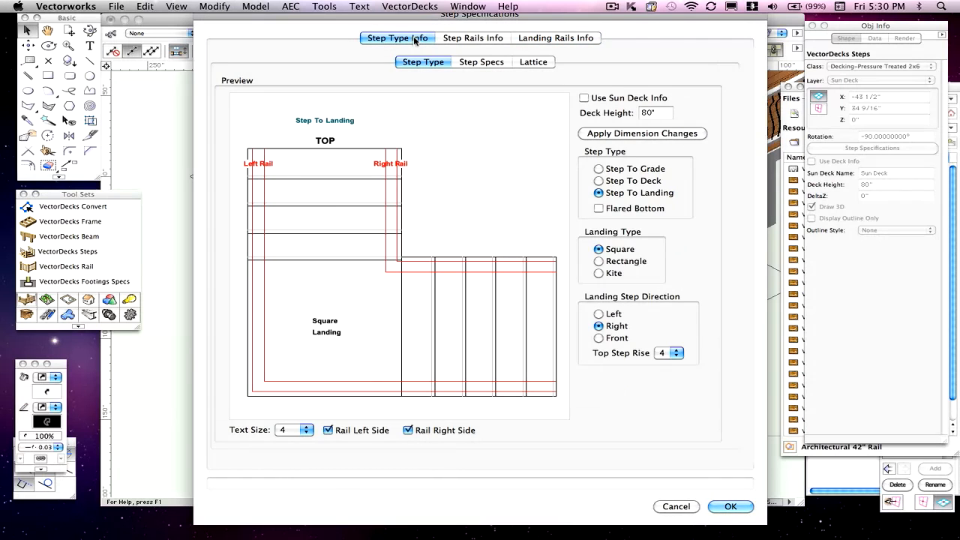
pyautogui.click(480, 63)
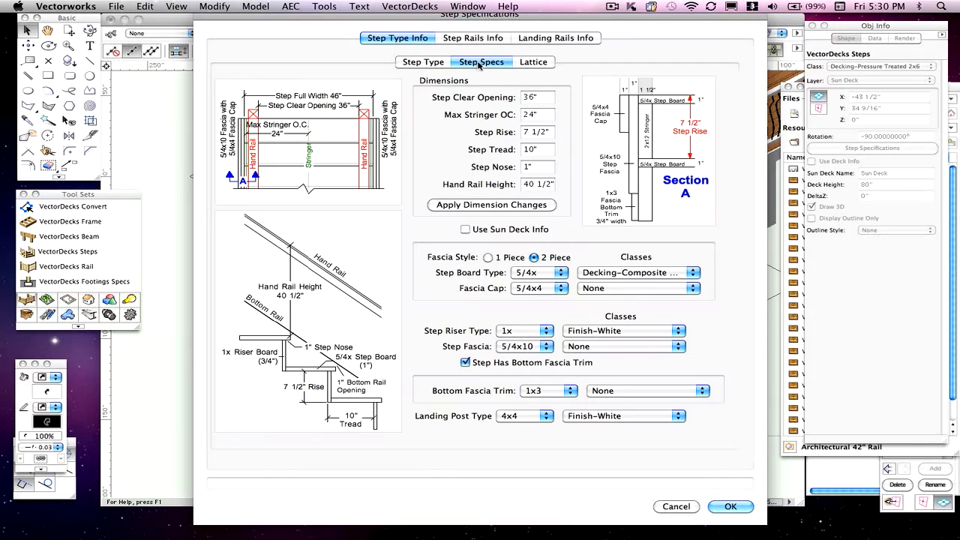
pyautogui.click(520, 186)
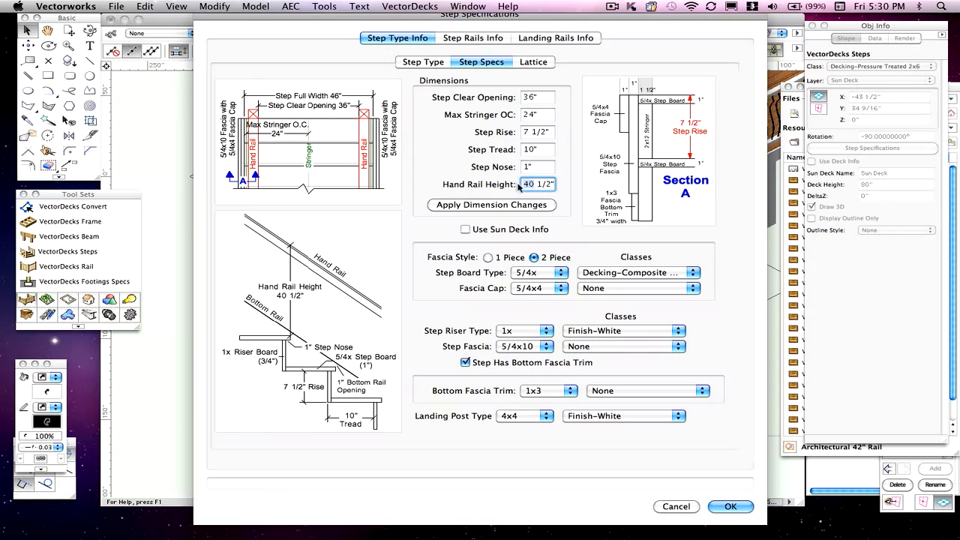
pyautogui.write('3')
pyautogui.click(441, 205)
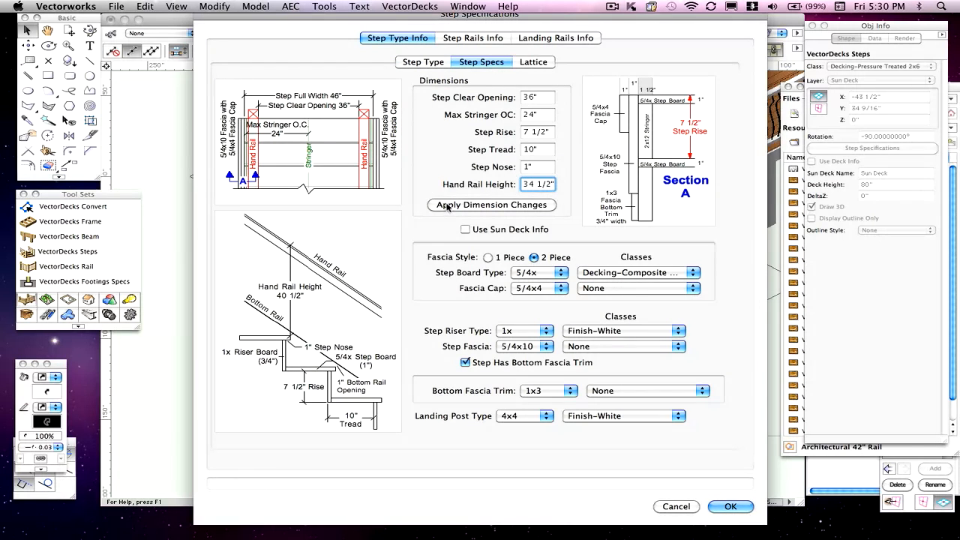
# - Check the step rail settings and the landing's 42" rail height and rail objects, and apply the step specifications
pyautogui.click(454, 37)
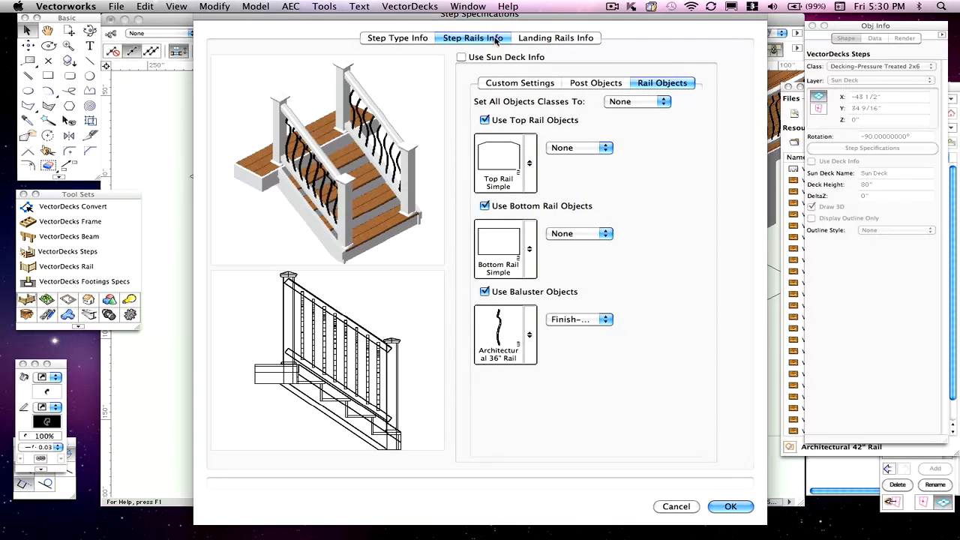
pyautogui.click(531, 83)
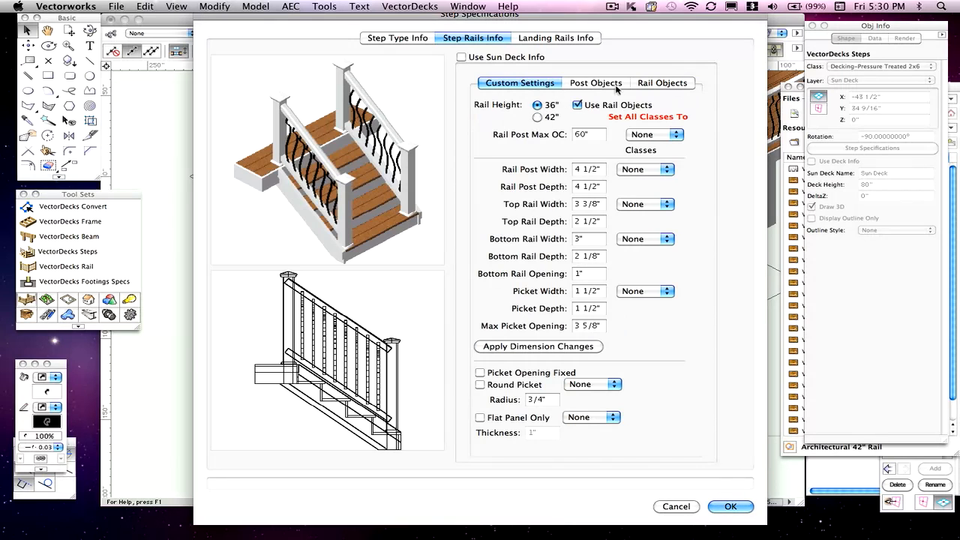
pyautogui.click(655, 86)
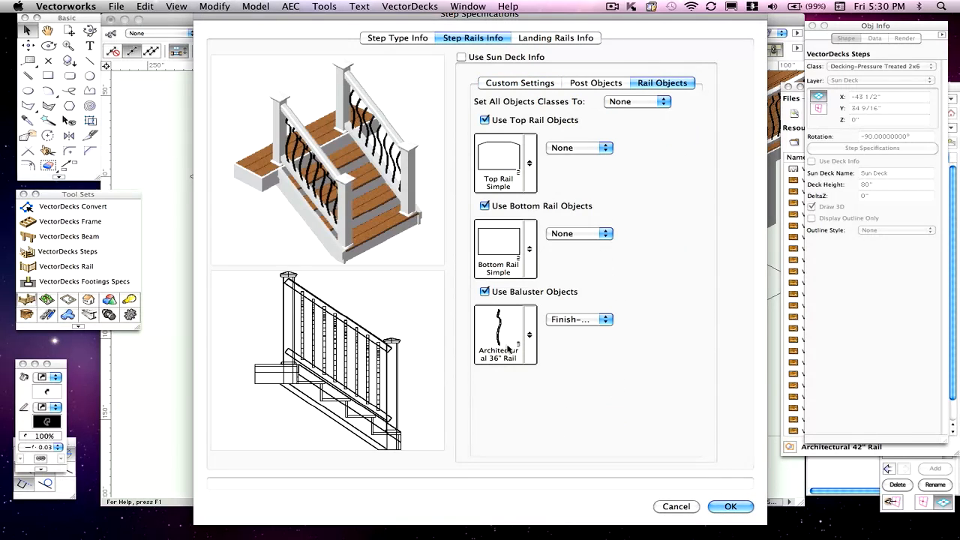
pyautogui.click(551, 39)
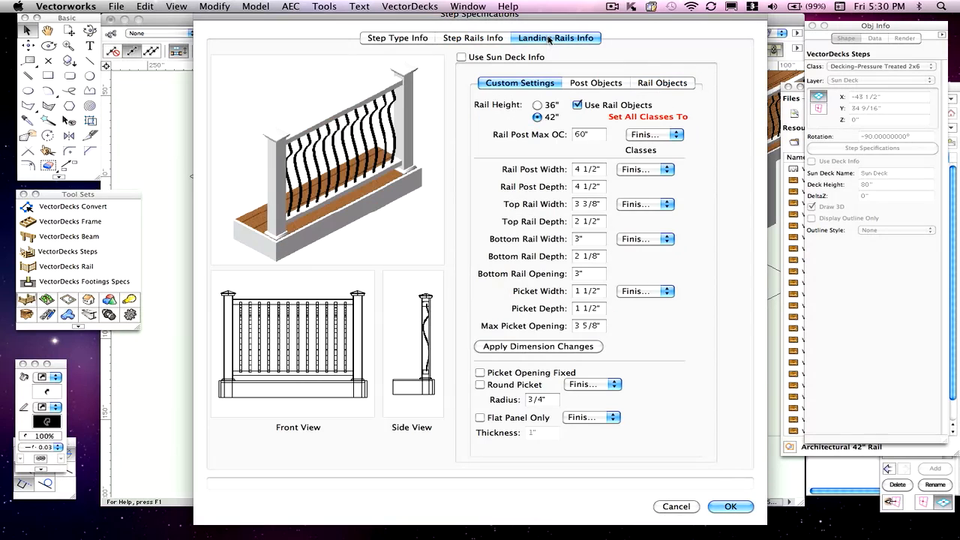
pyautogui.click(538, 118)
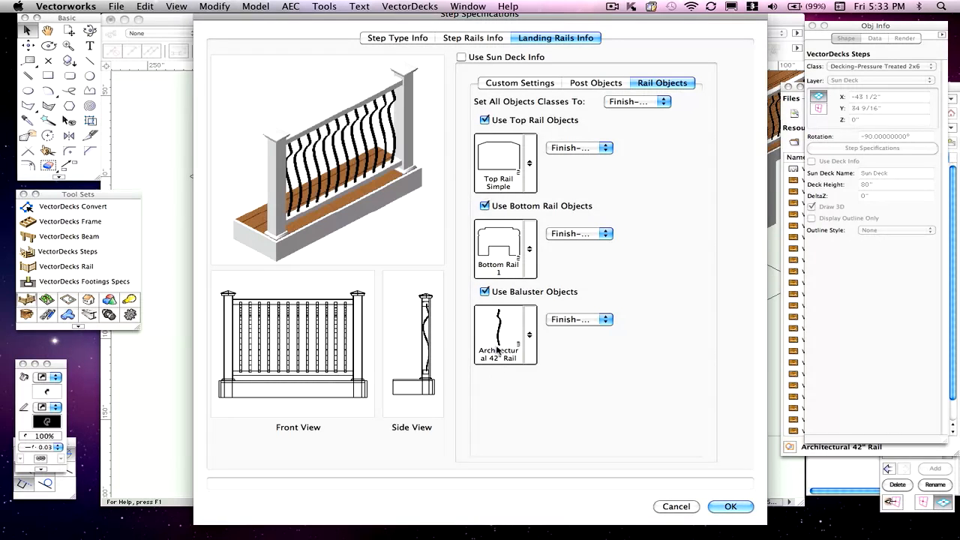
pyautogui.click(729, 506)
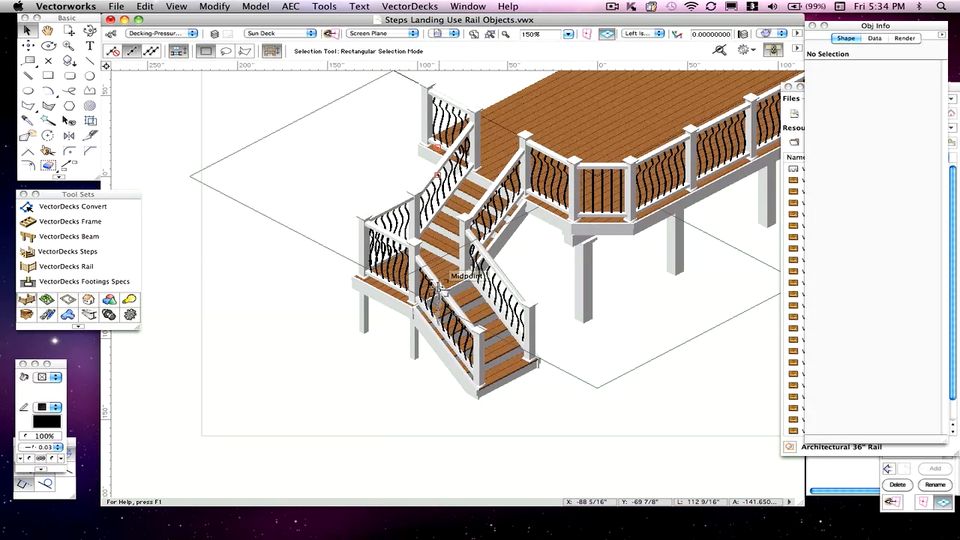
# - Turn Use Deck Info back on for the landing steps
pyautogui.click(463, 197)
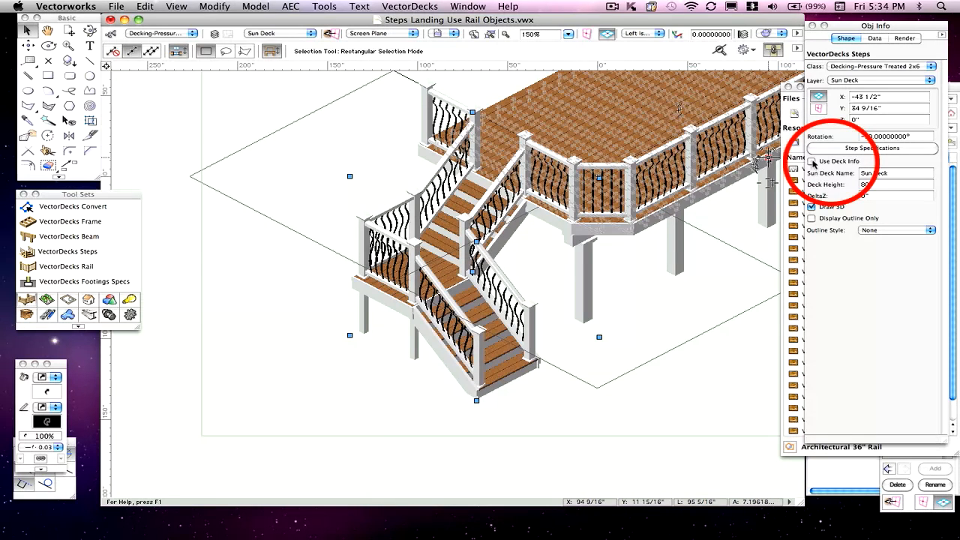
pyautogui.click(812, 161)
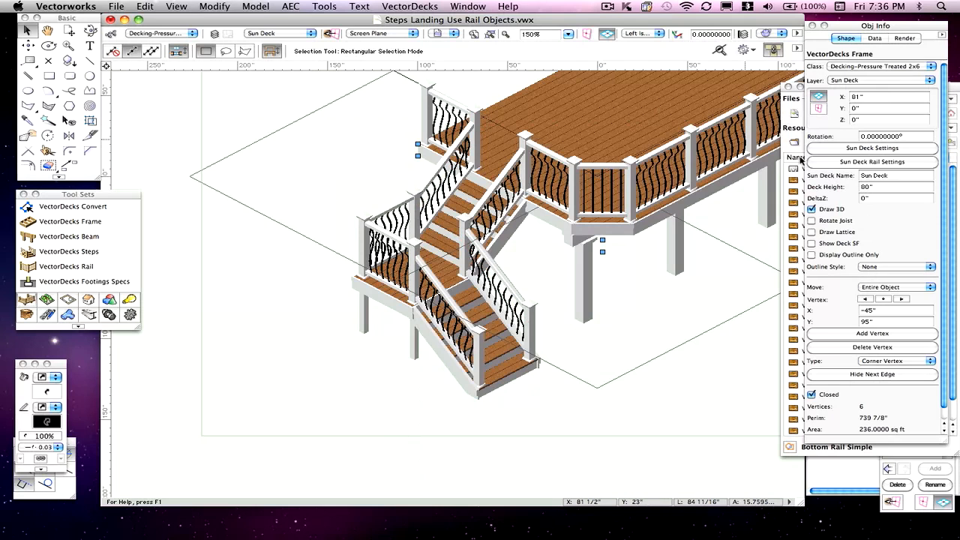
# - Open the sun deck's rail settings
pyautogui.click(844, 162)
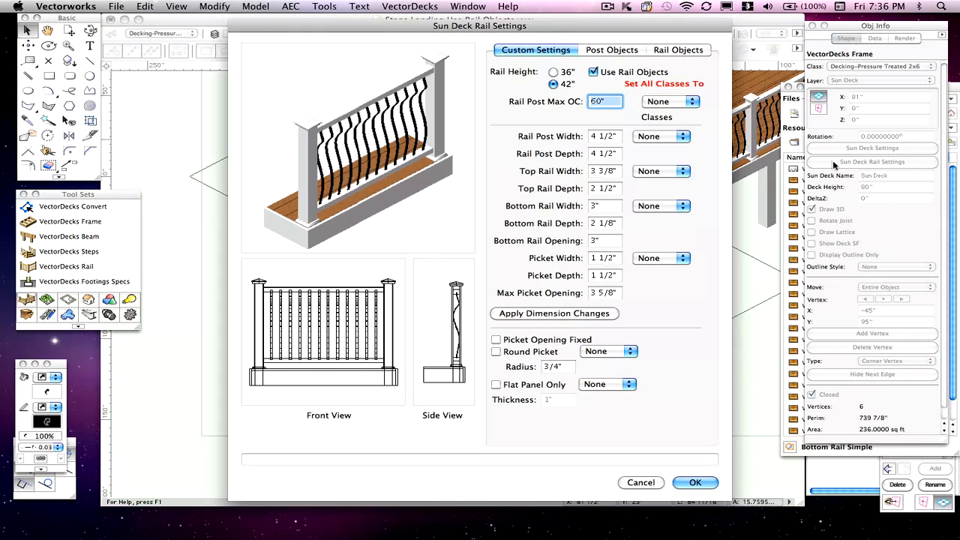